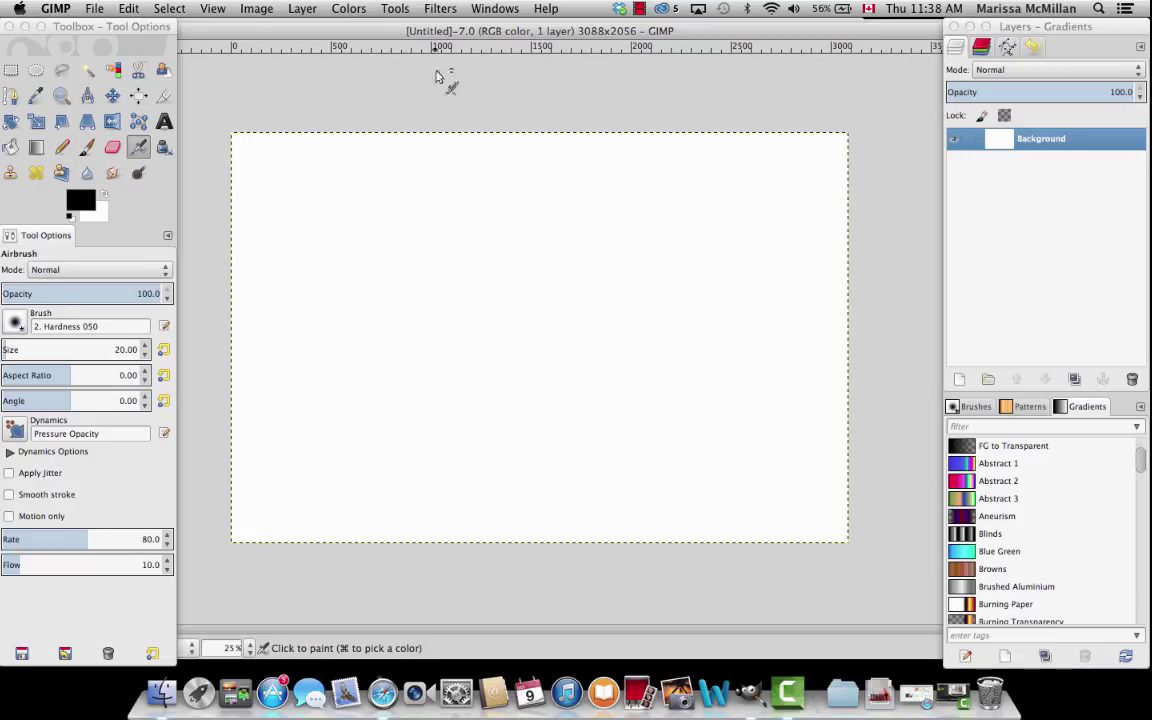
Step: Configure the image grid with 440×440-pixel spacing and a 150-pixel vertical offset
left_click(302, 10)
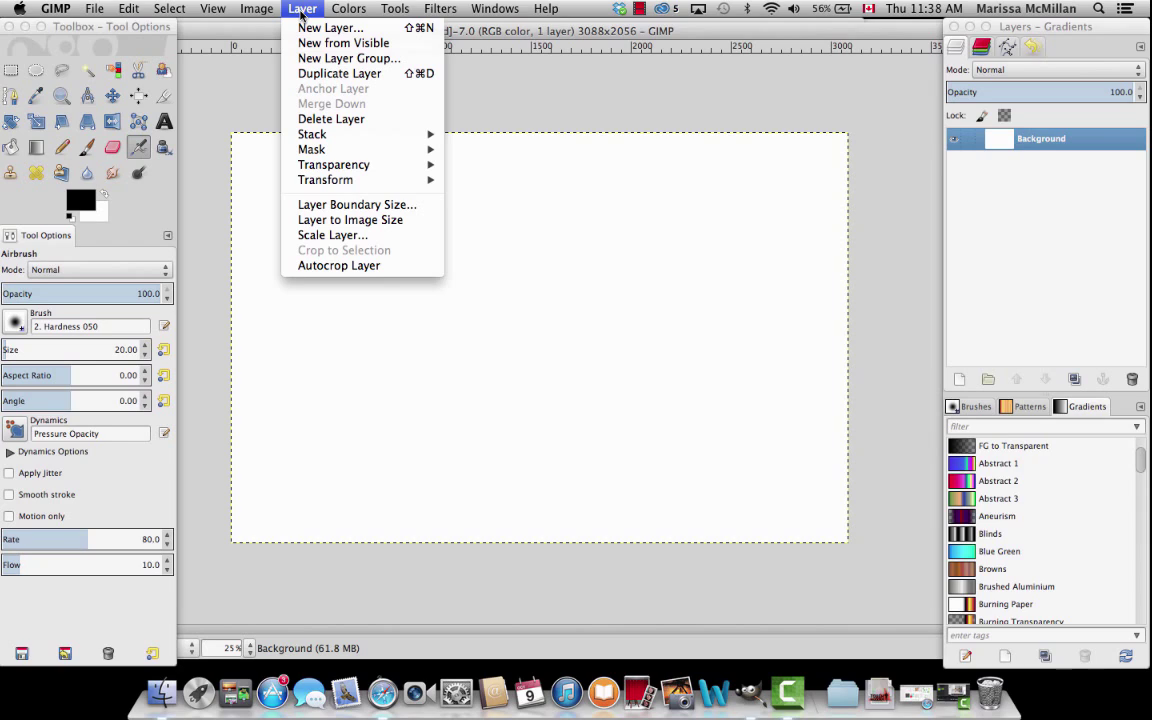
mouse_move(257, 12)
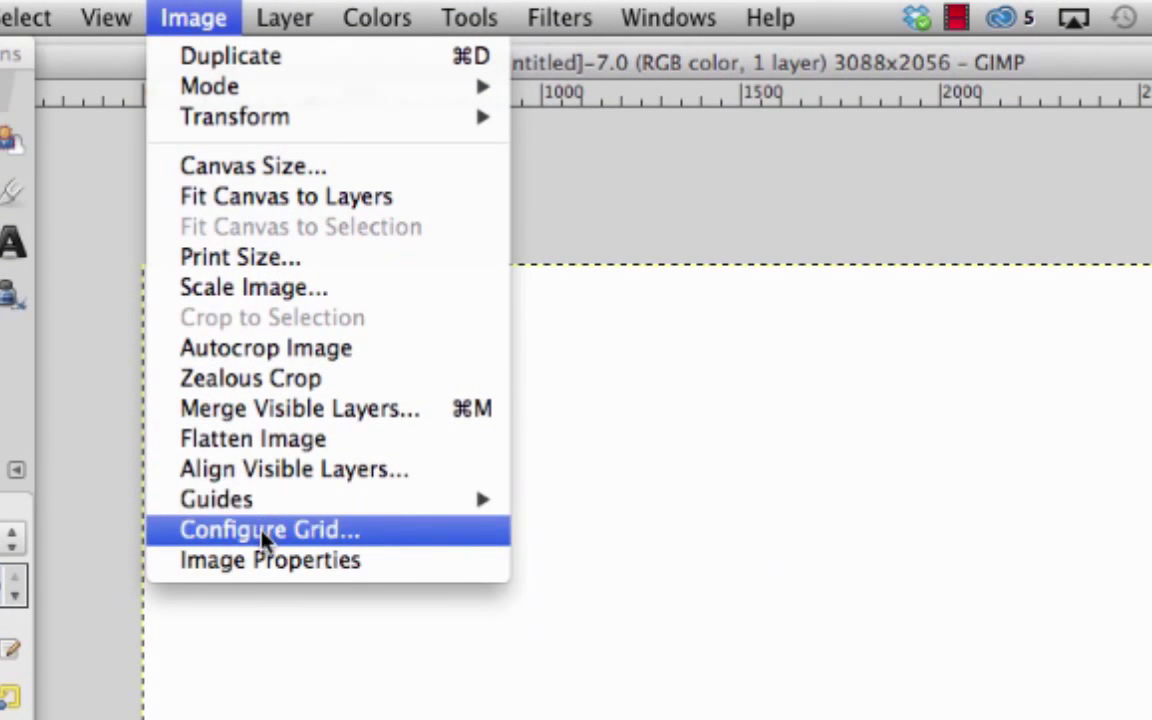
left_click(263, 532)
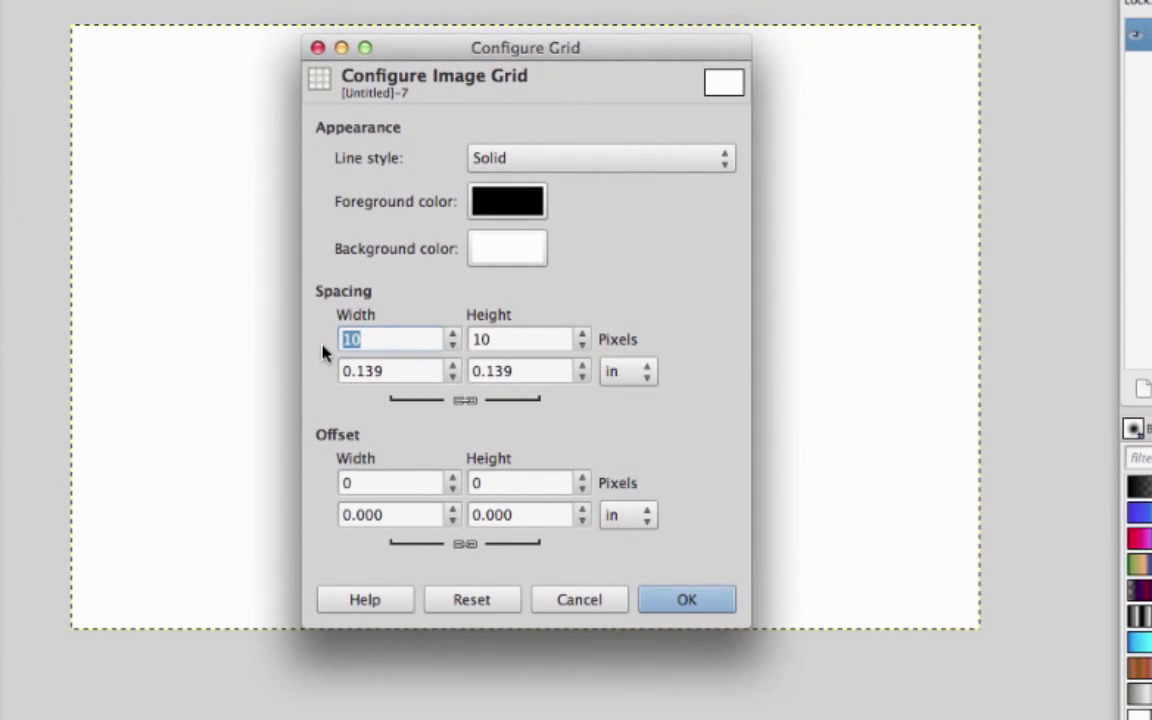
type("440")
key("Tab")
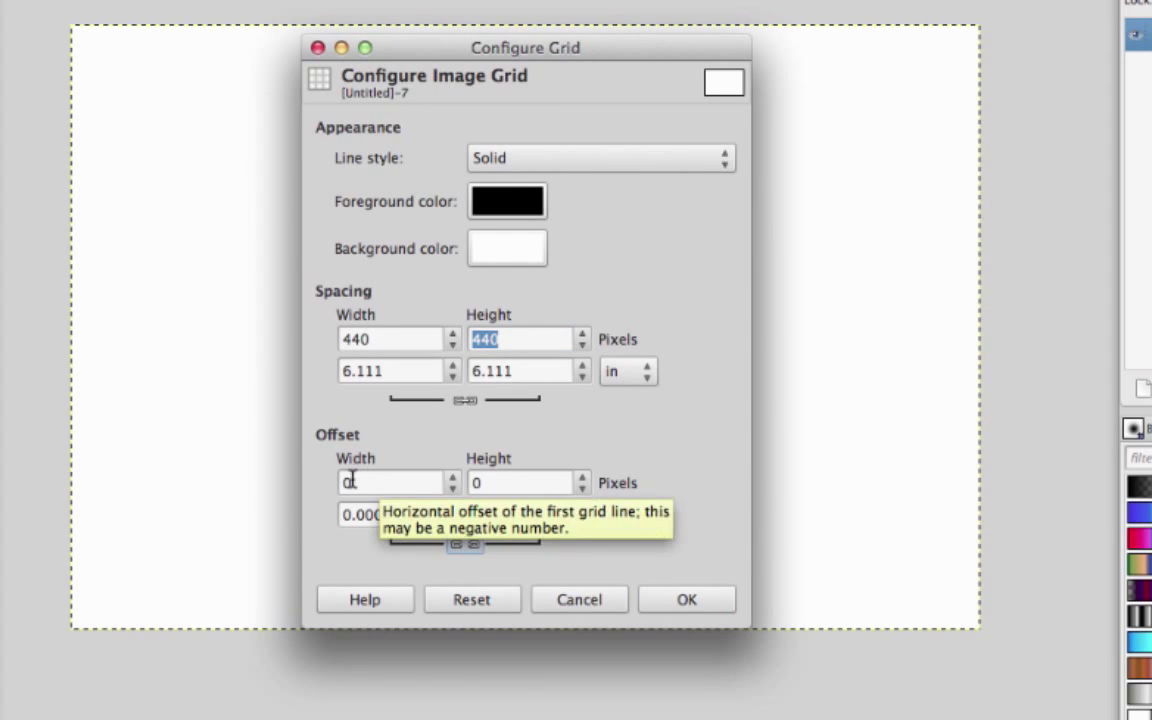
left_click(480, 482)
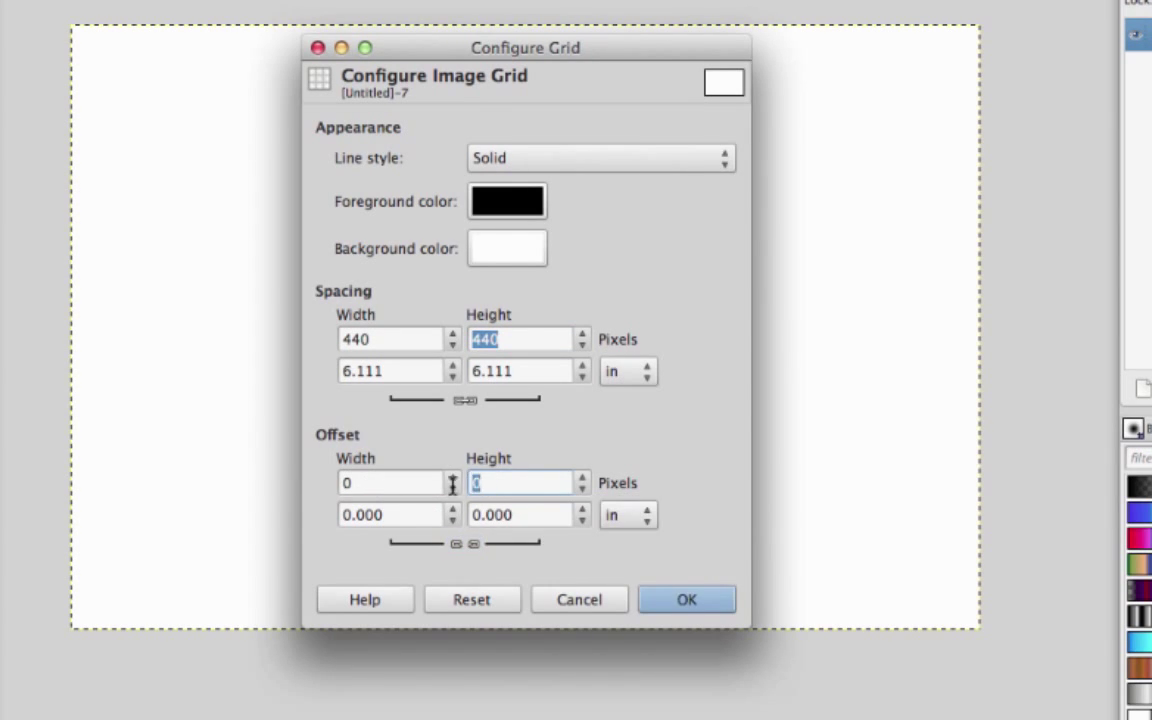
type("15")
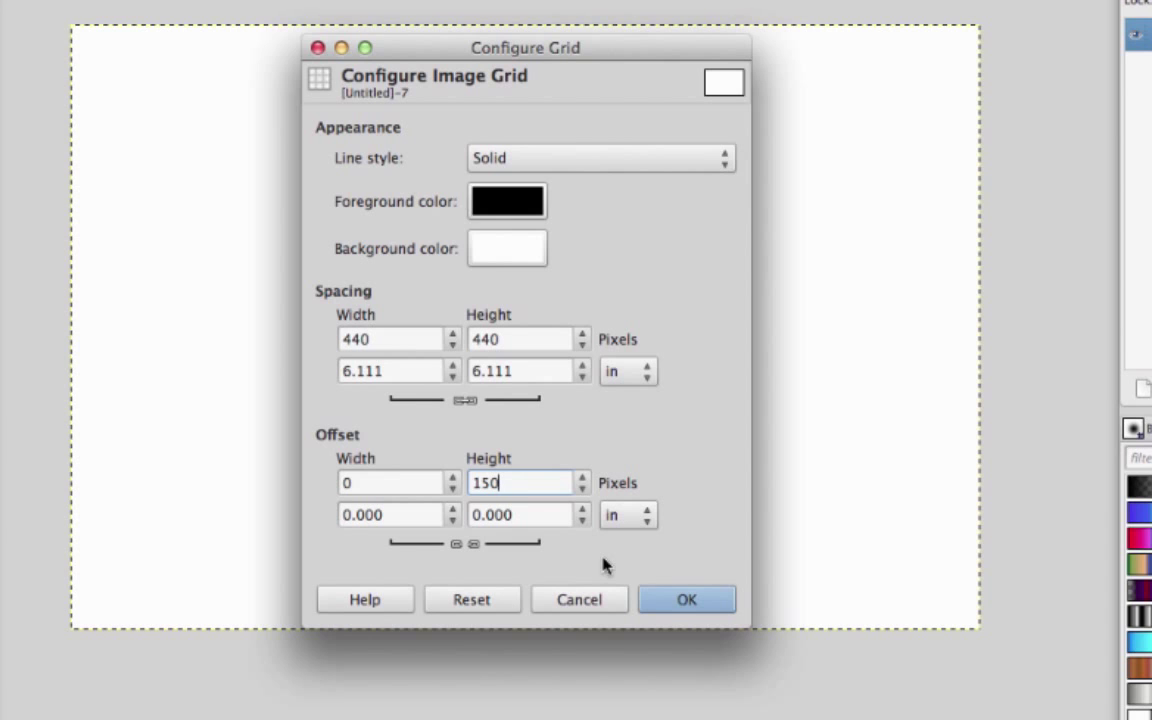
left_click(657, 600)
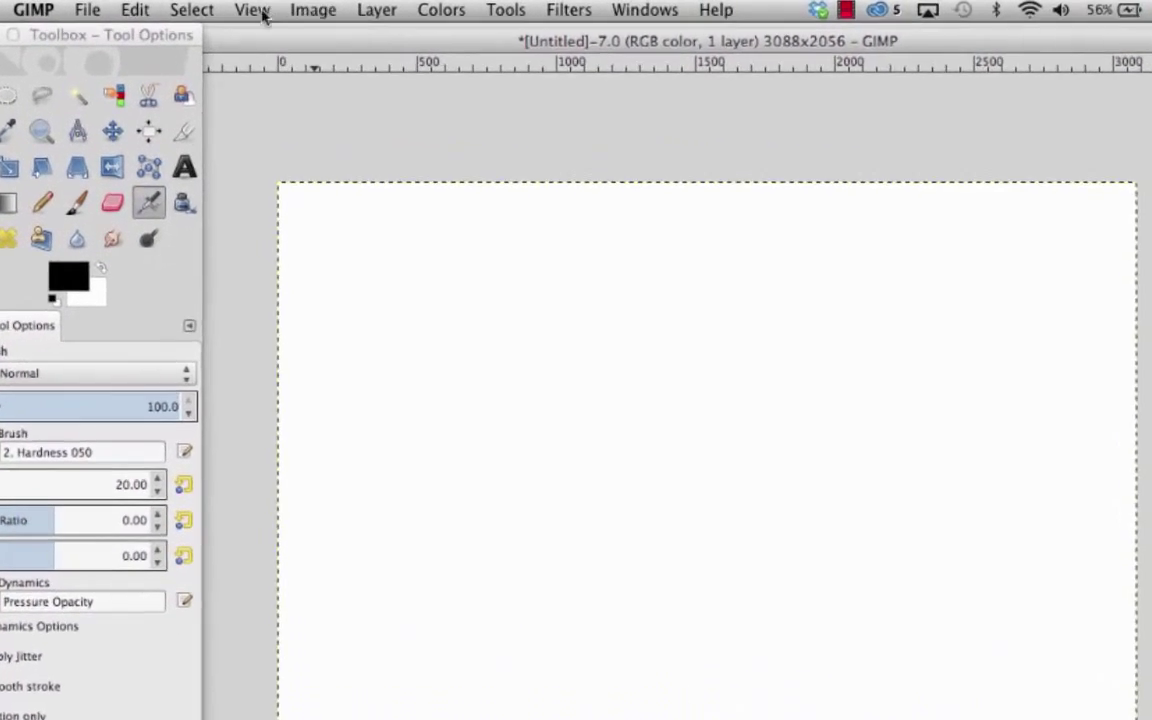
Step: Show the grid on the canvas and move the canvas window down to uncover the Logo1 image
left_click(215, 9)
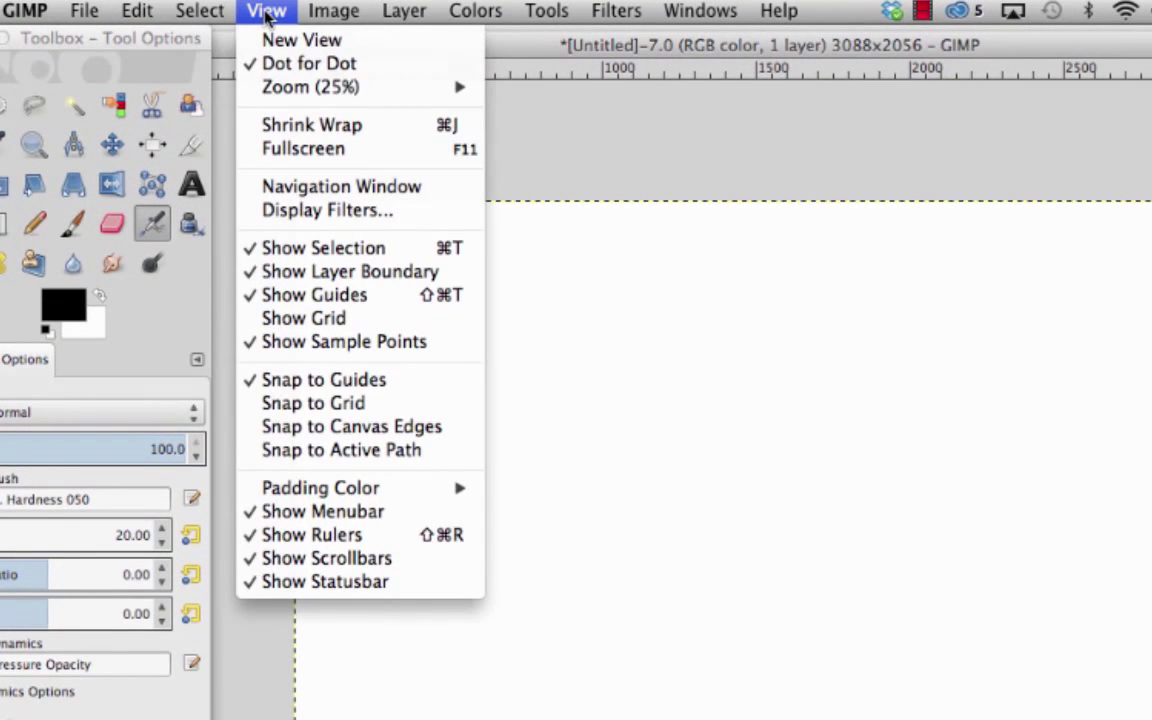
left_click(307, 327)
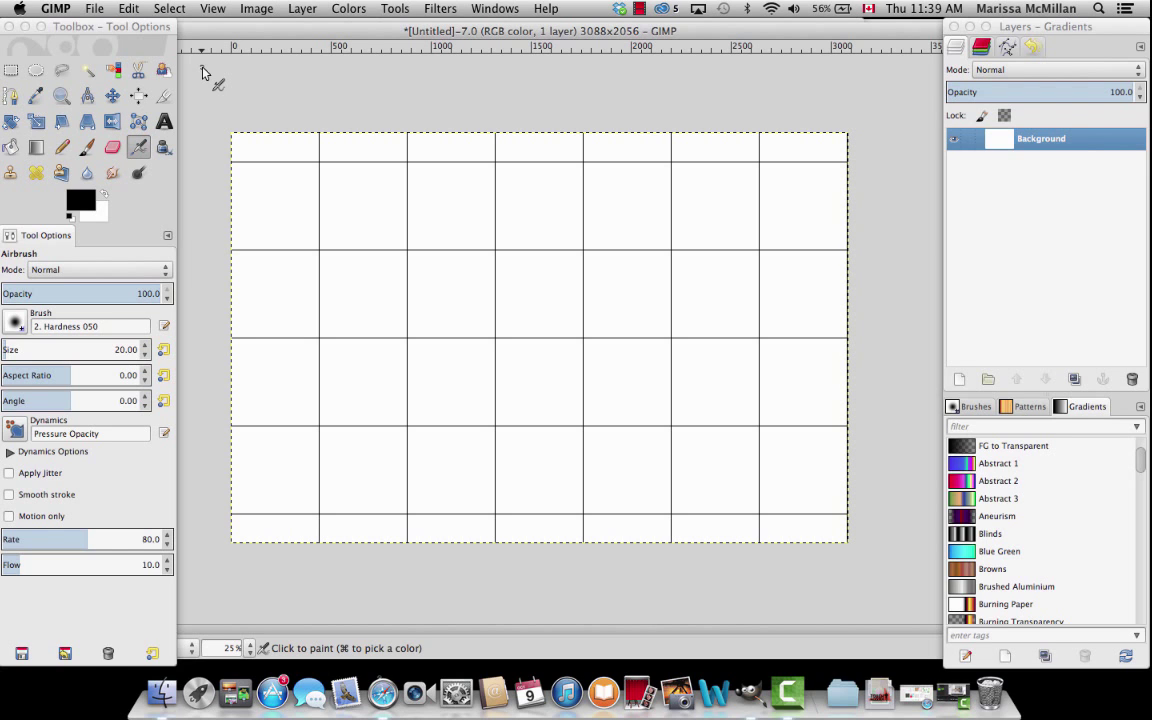
left_click_drag(250, 31, 268, 115)
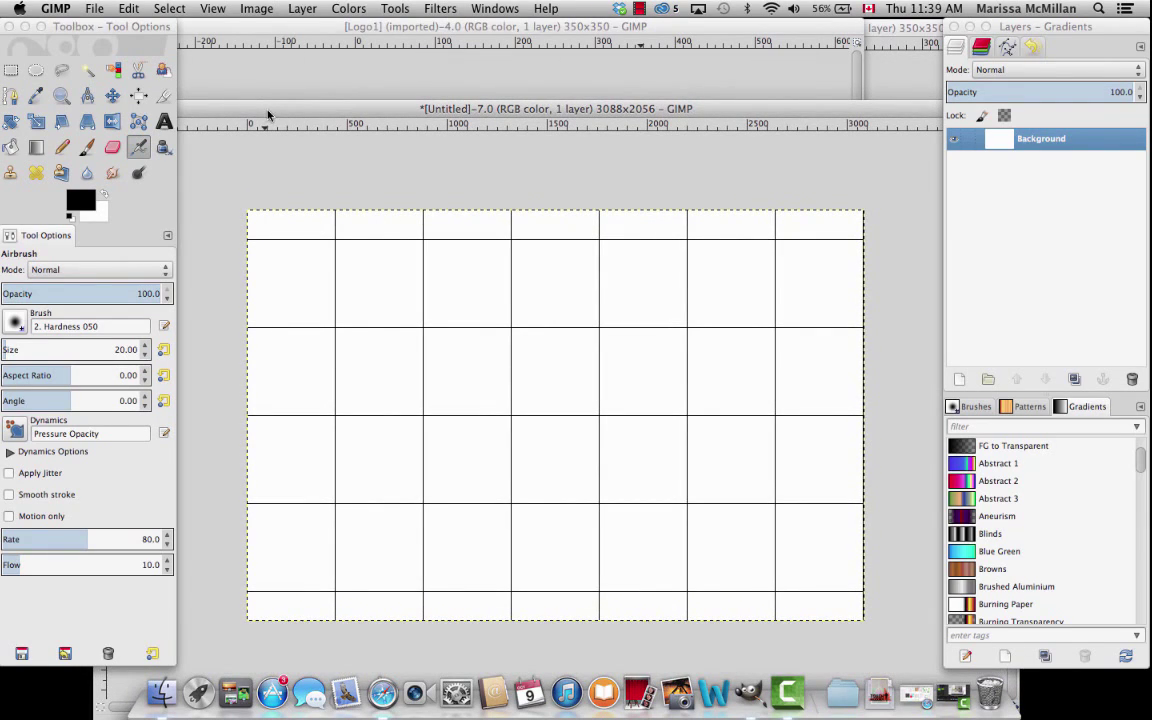
Step: Select and copy the whole globe logo in Logo1, then bring the gridded canvas back to front
left_click(256, 27)
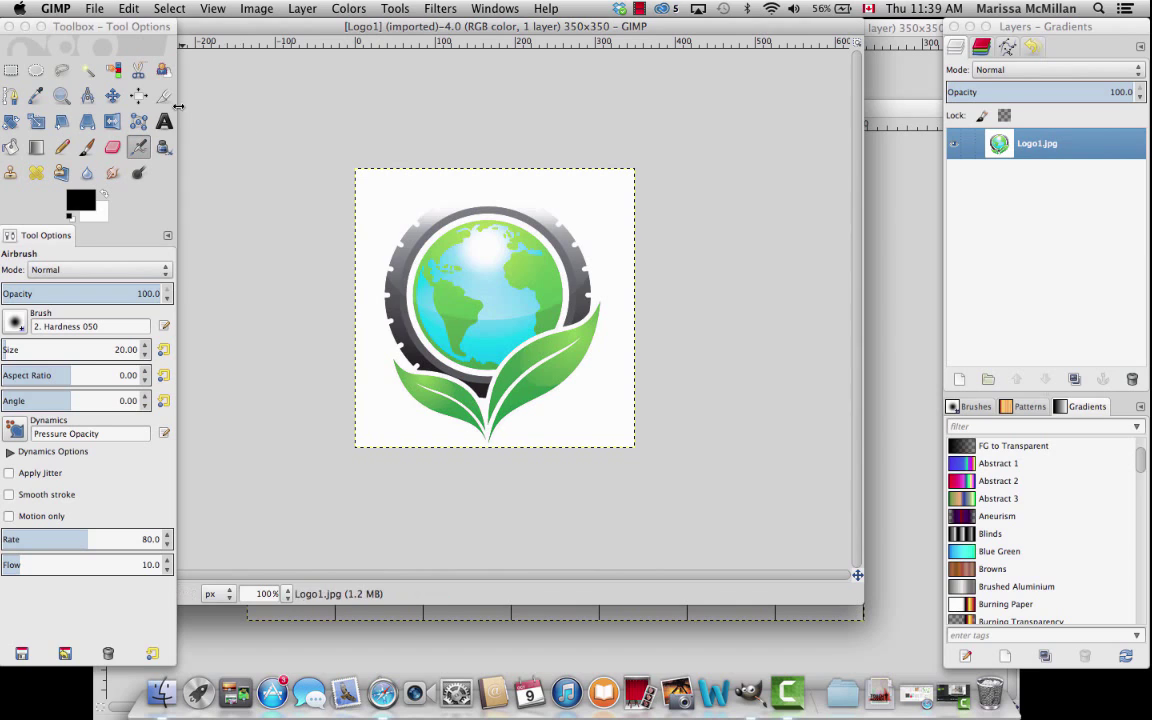
left_click(12, 71)
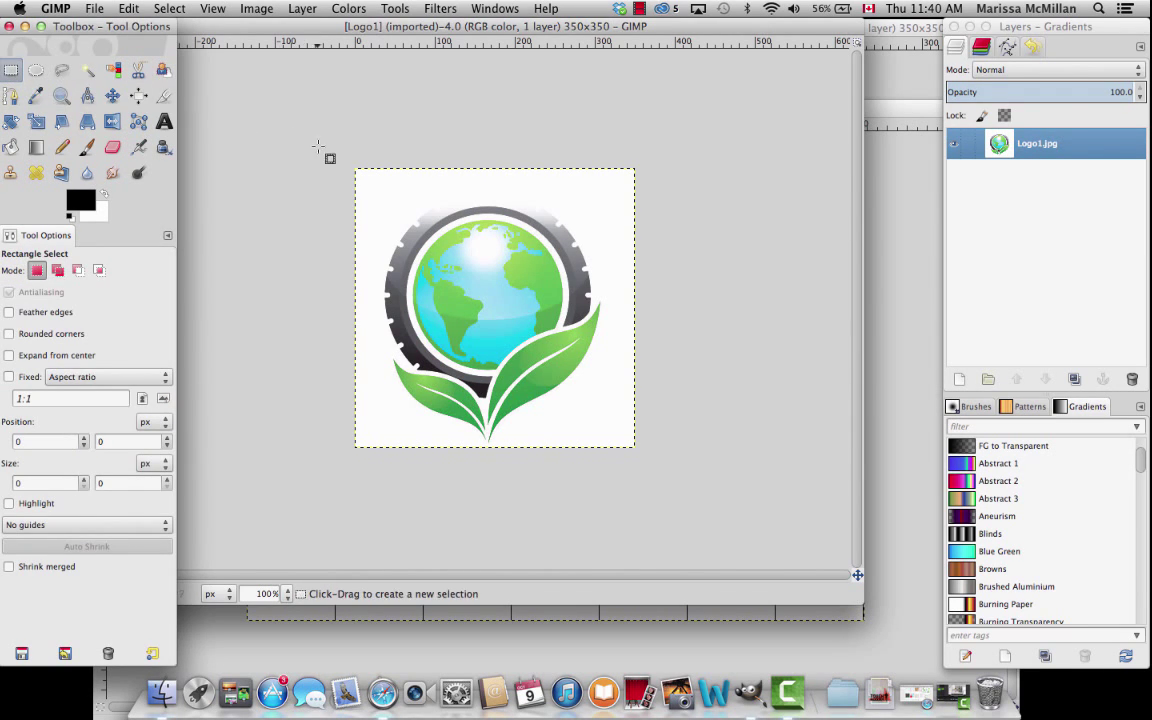
left_click_drag(334, 157, 646, 457)
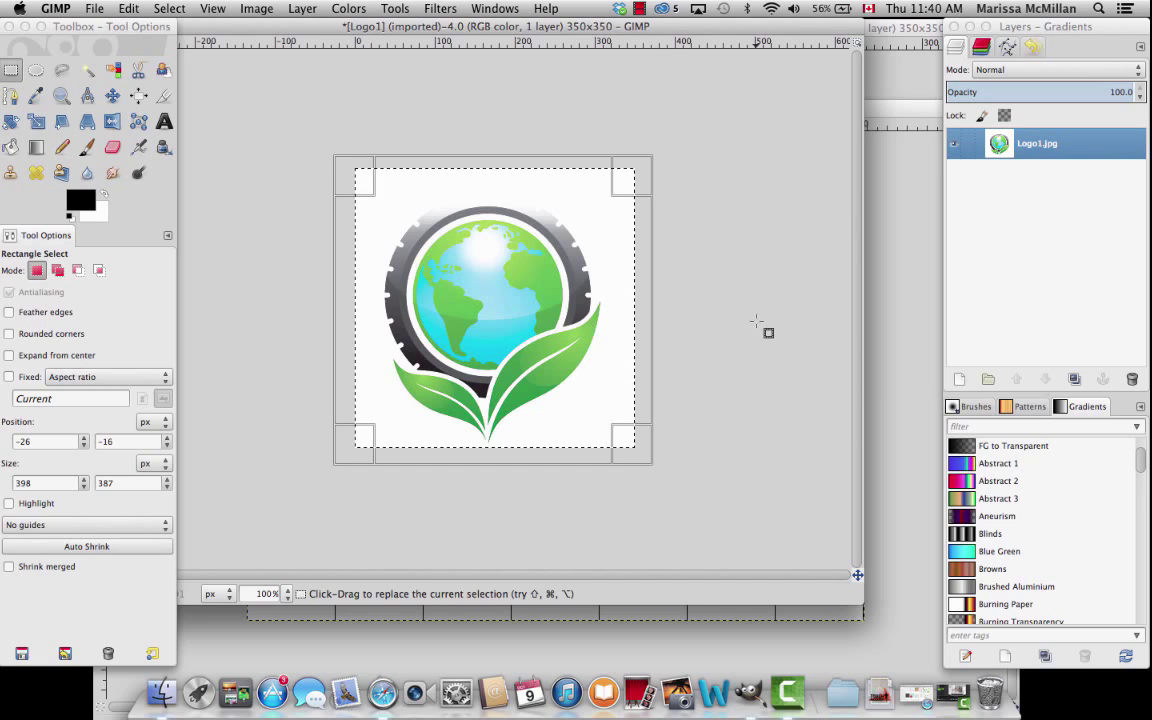
left_click(128, 10)
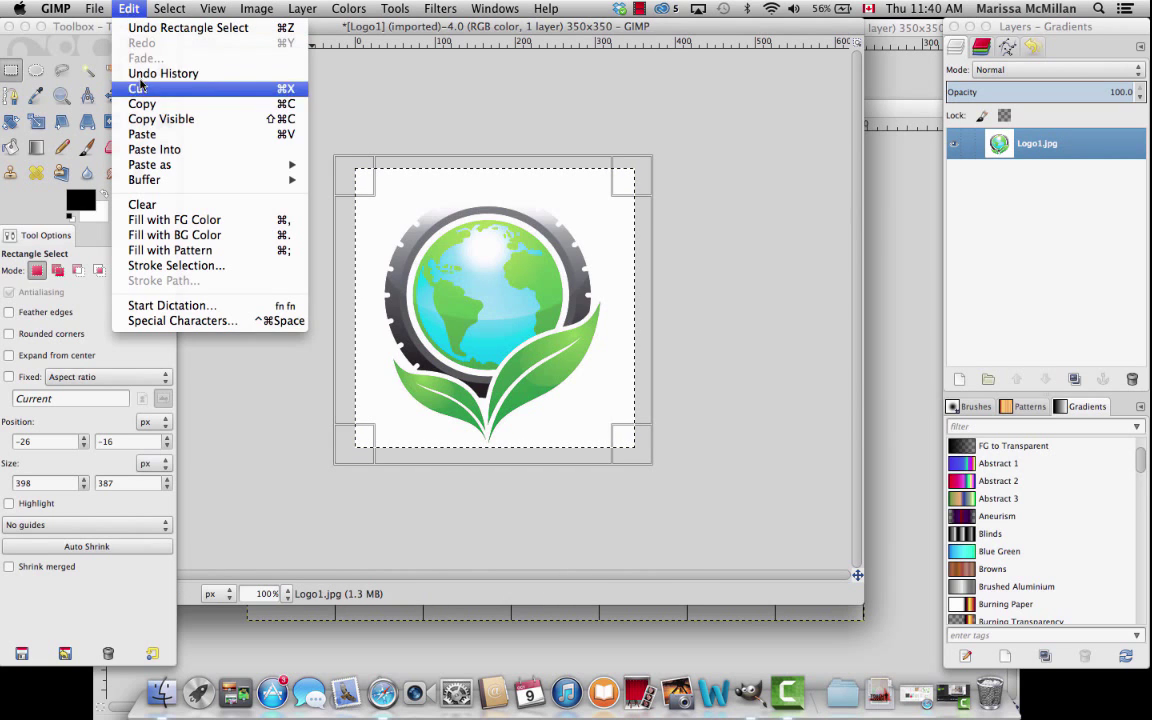
left_click(136, 103)
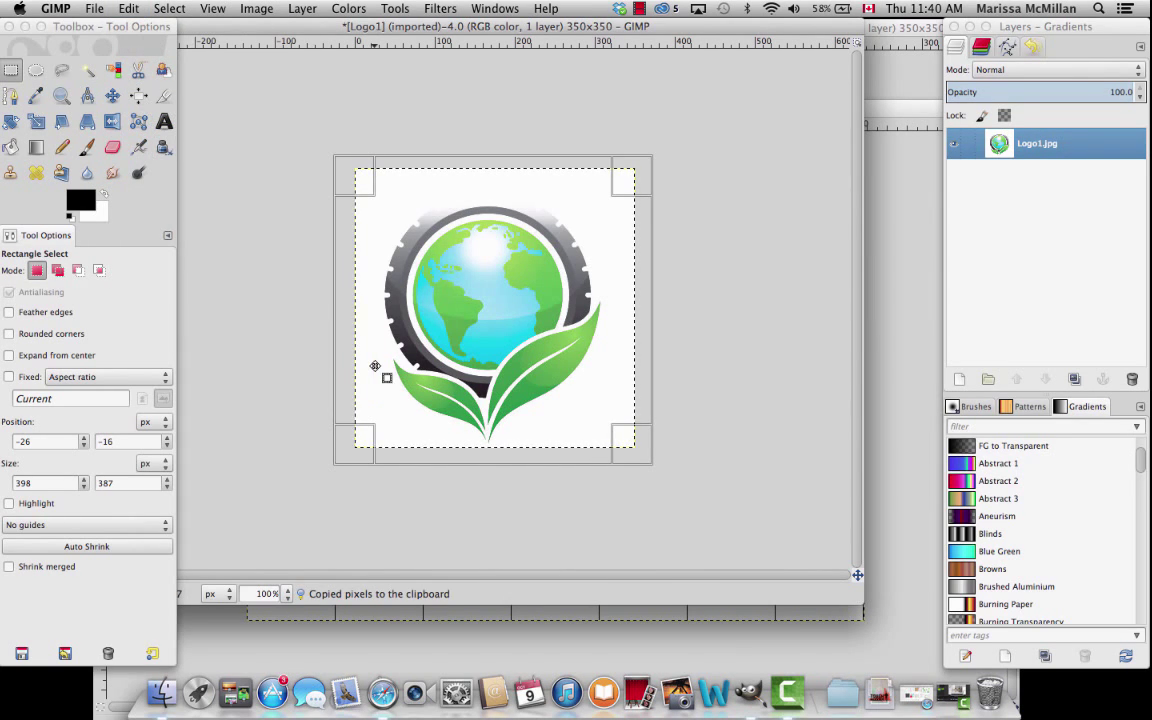
left_click(522, 645)
left_click_drag(549, 112, 527, 47)
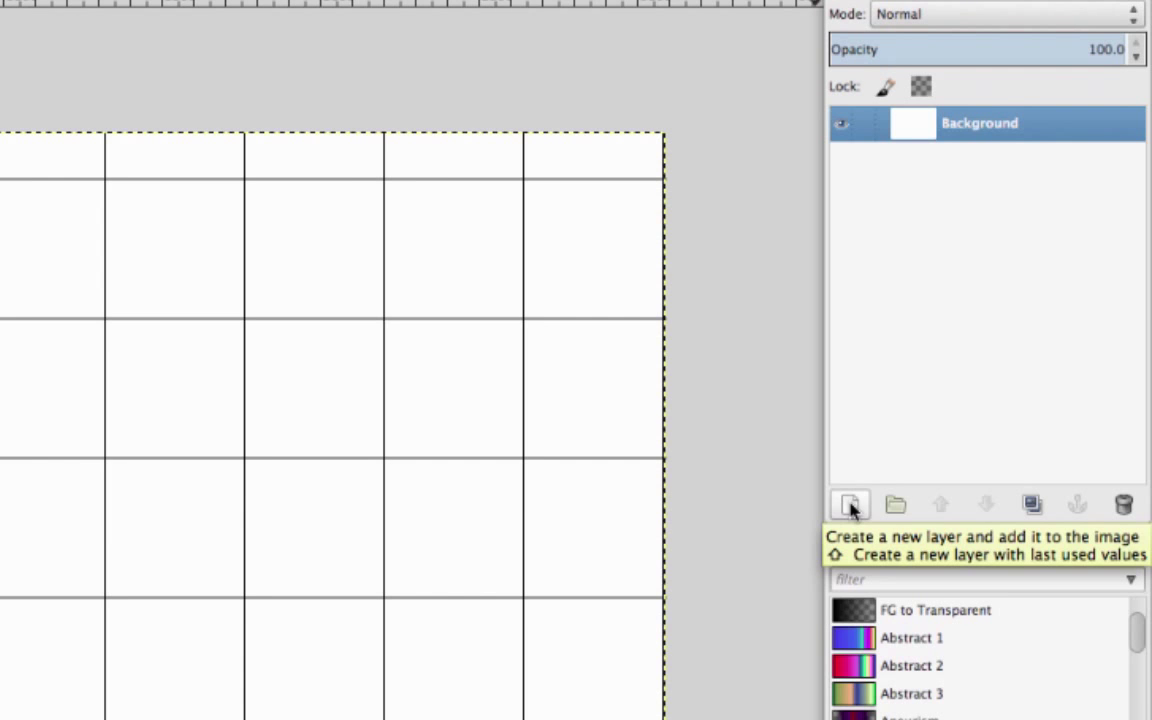
Step: Add a new transparent layer and paste the copied globe logo into it
left_click(850, 506)
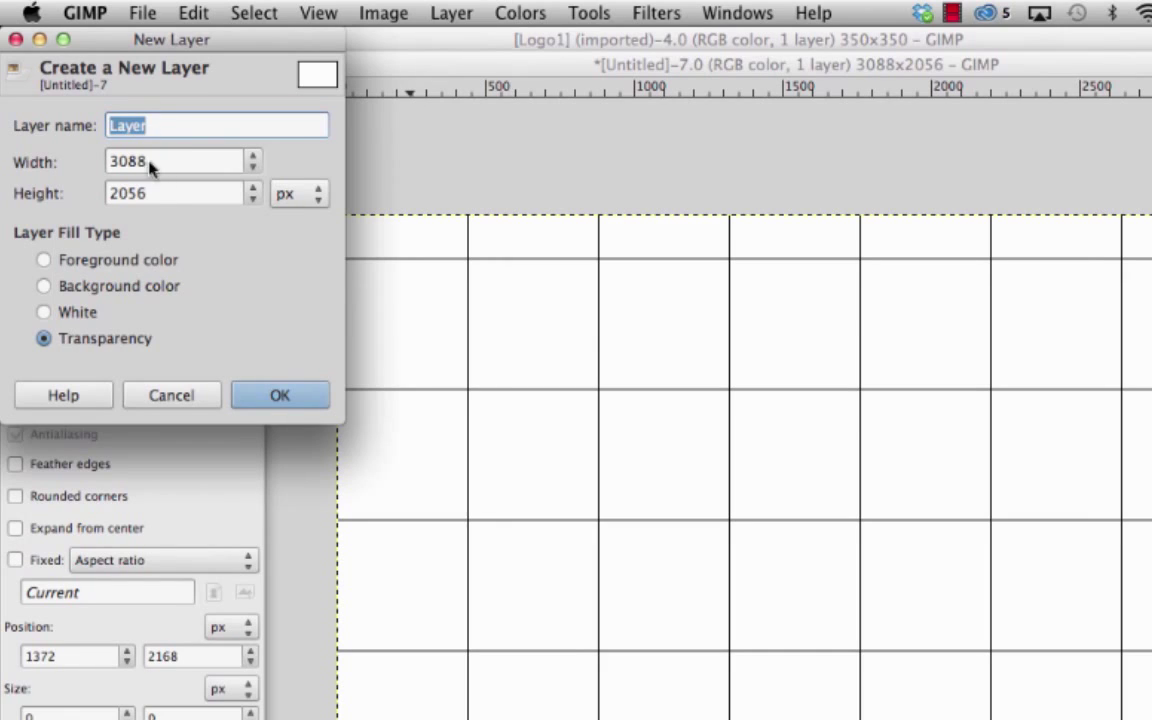
left_click(279, 394)
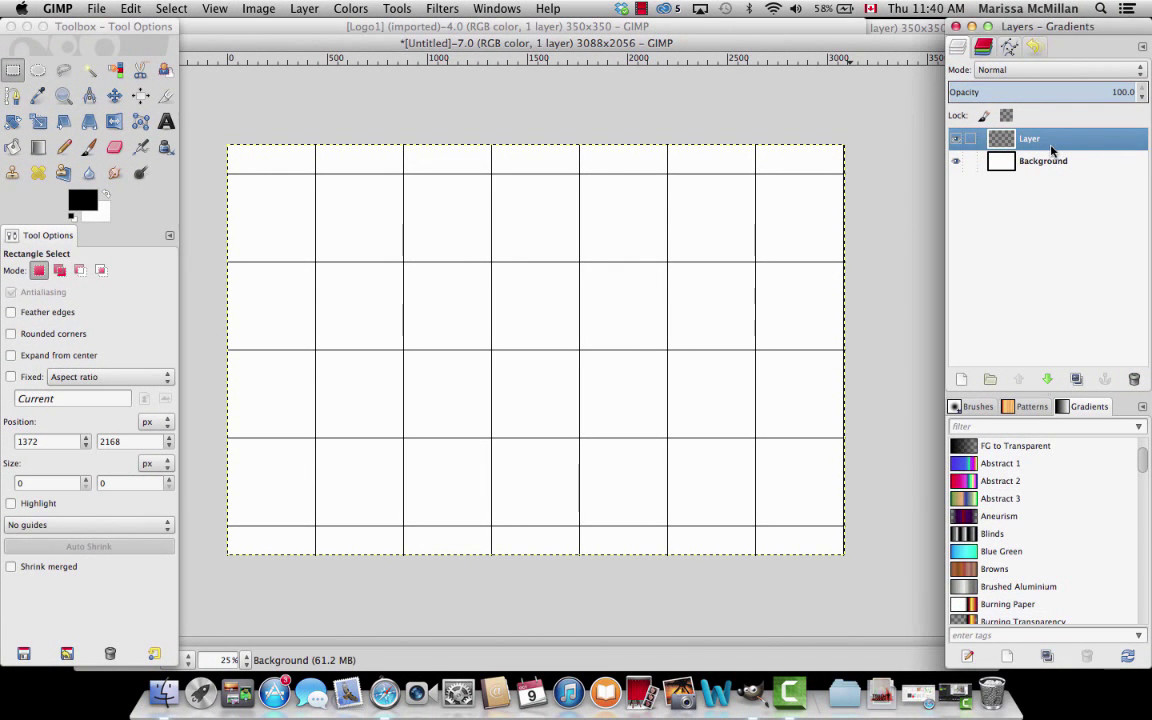
left_click(131, 10)
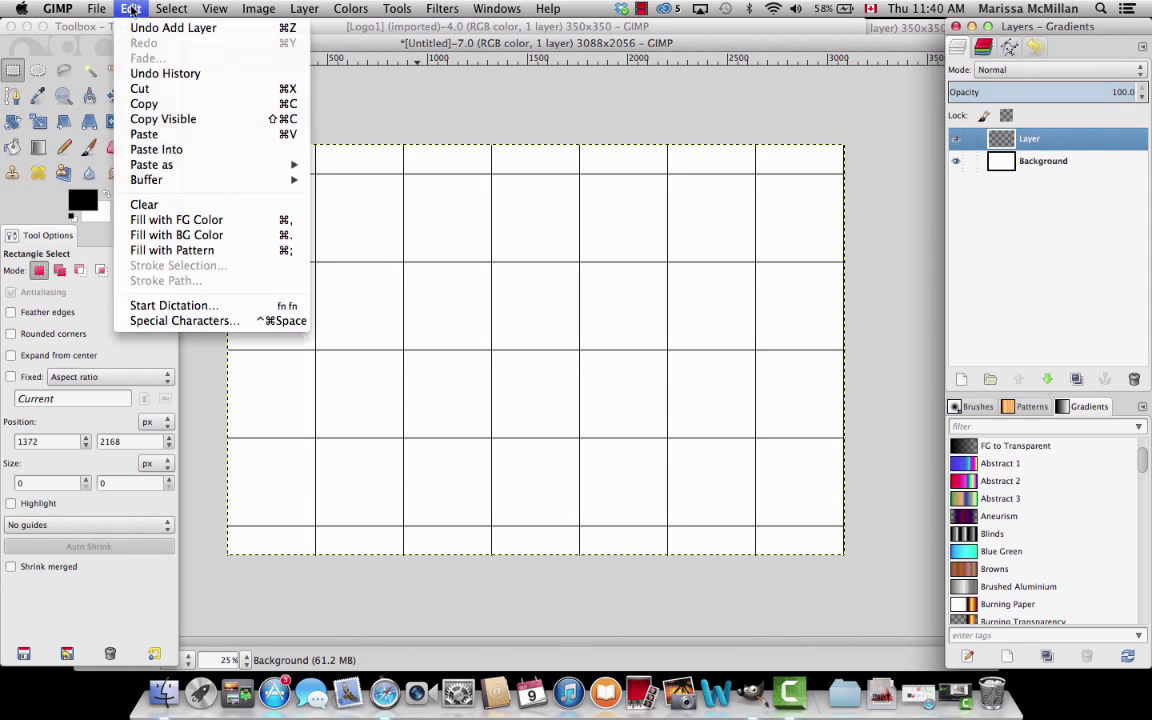
left_click(150, 147)
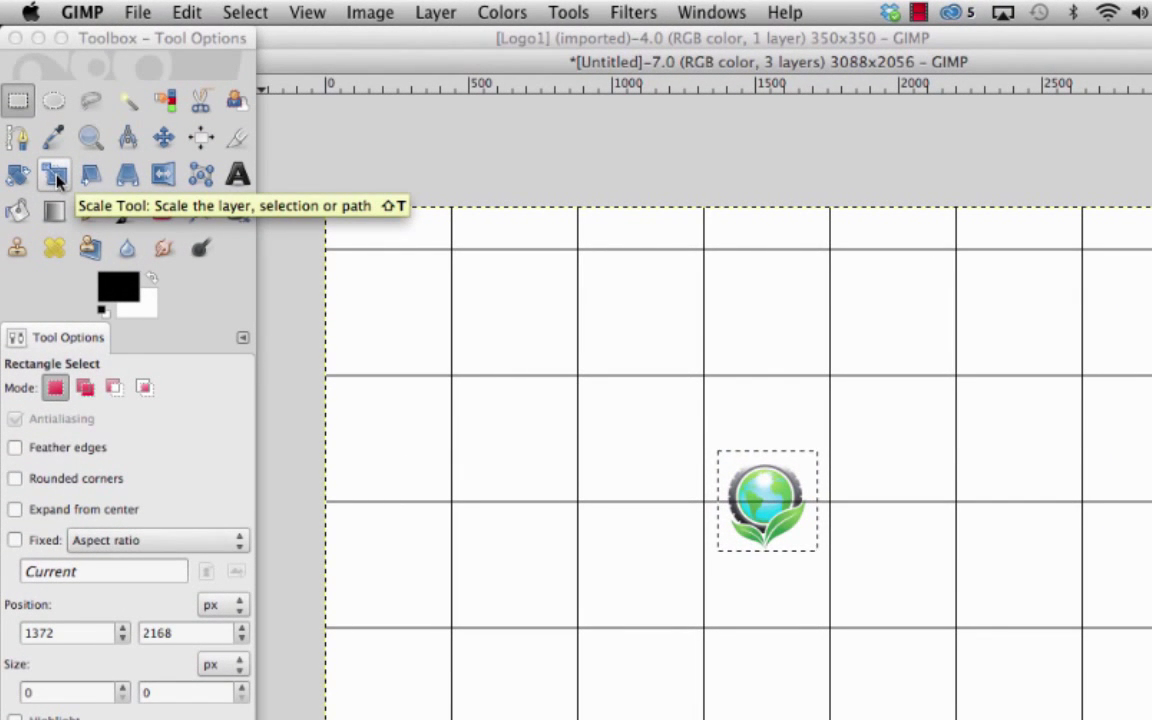
Step: Scale the pasted globe logo proportionally from 350 down to 226×226 pixels
left_click(55, 176)
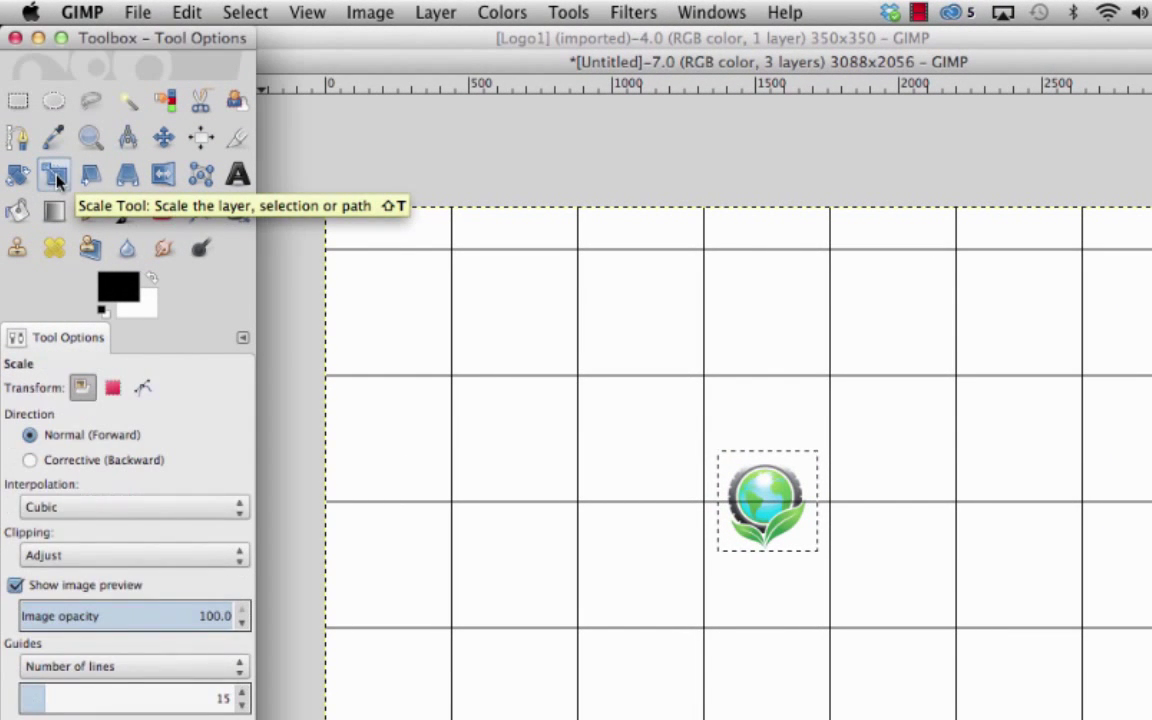
left_click(767, 487)
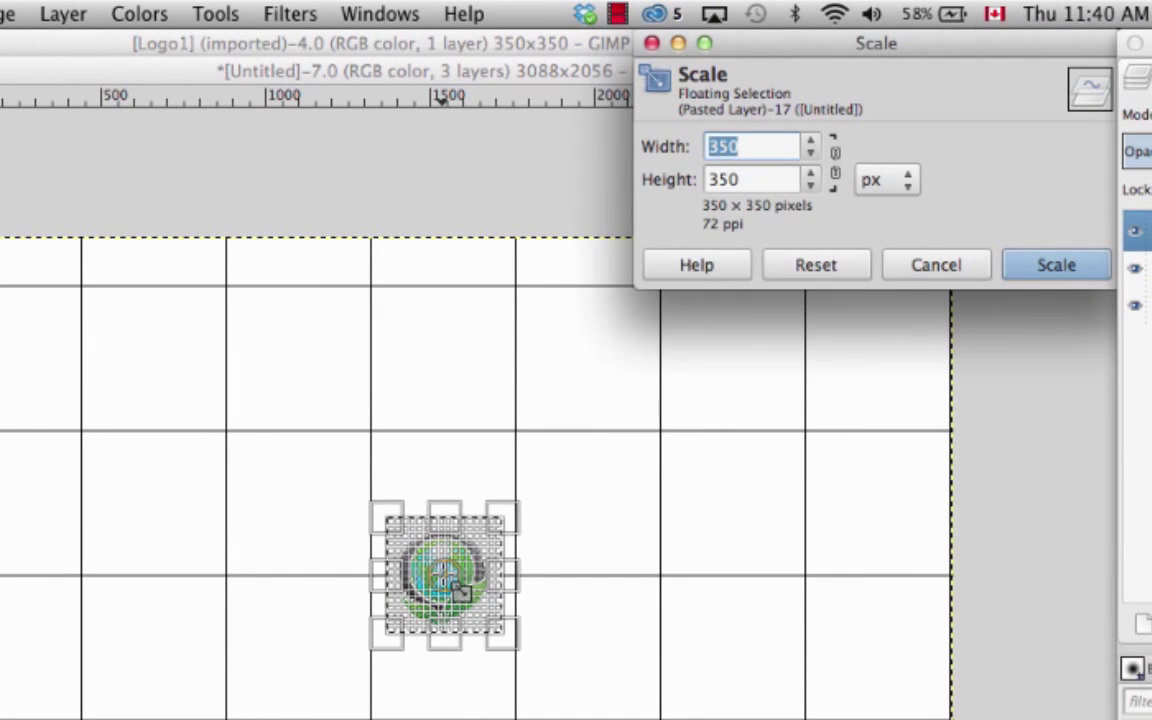
left_click(834, 162)
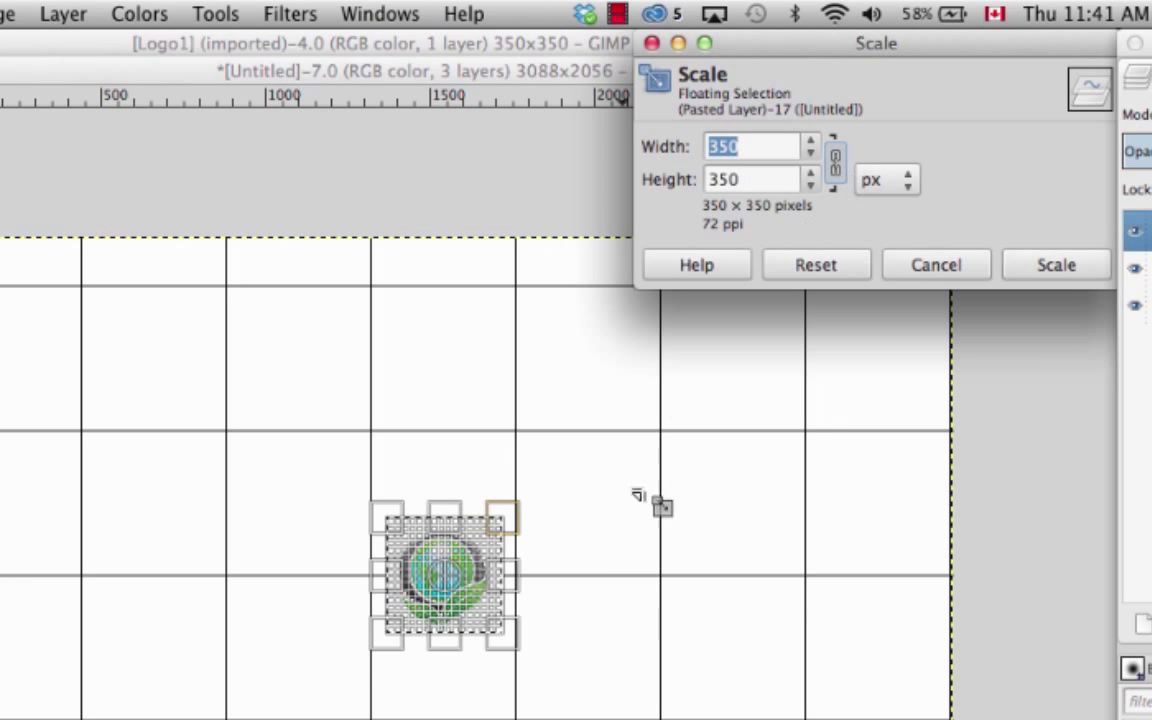
left_click(506, 632)
left_click_drag(506, 632, 471, 606)
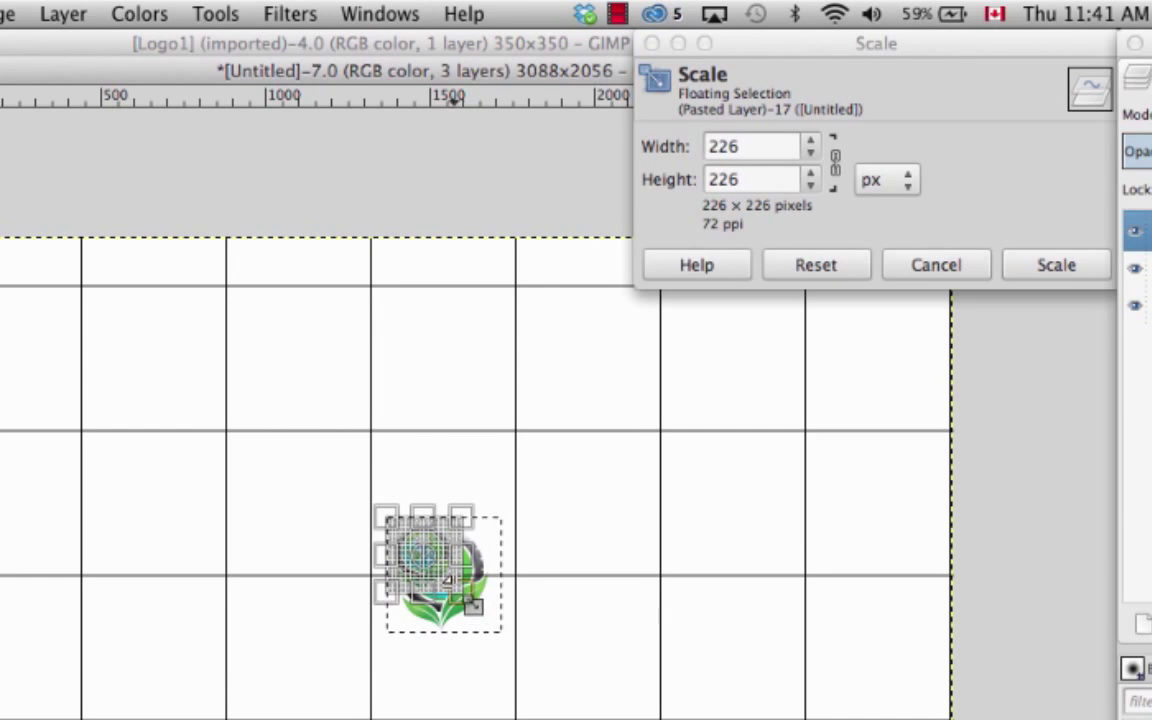
left_click(1044, 266)
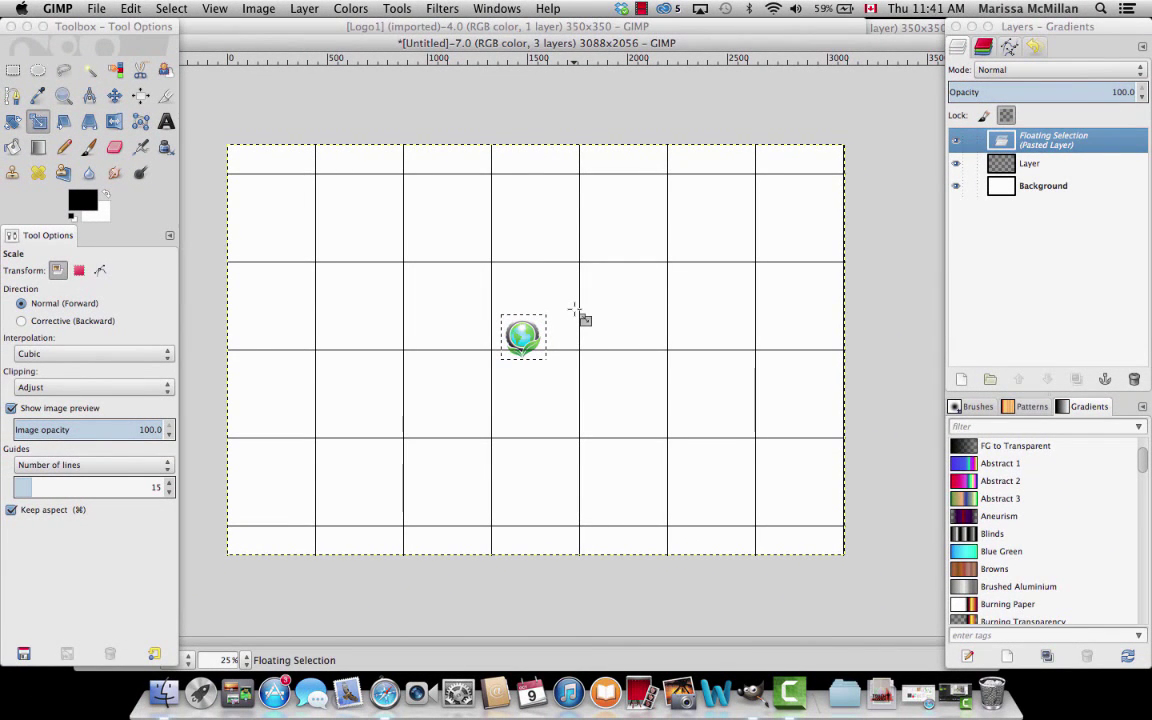
Step: Move the scaled globe onto the top-left grid intersection and copy it
left_click(115, 95)
left_click_drag(519, 340, 327, 206)
left_click_drag(316, 193, 312, 178)
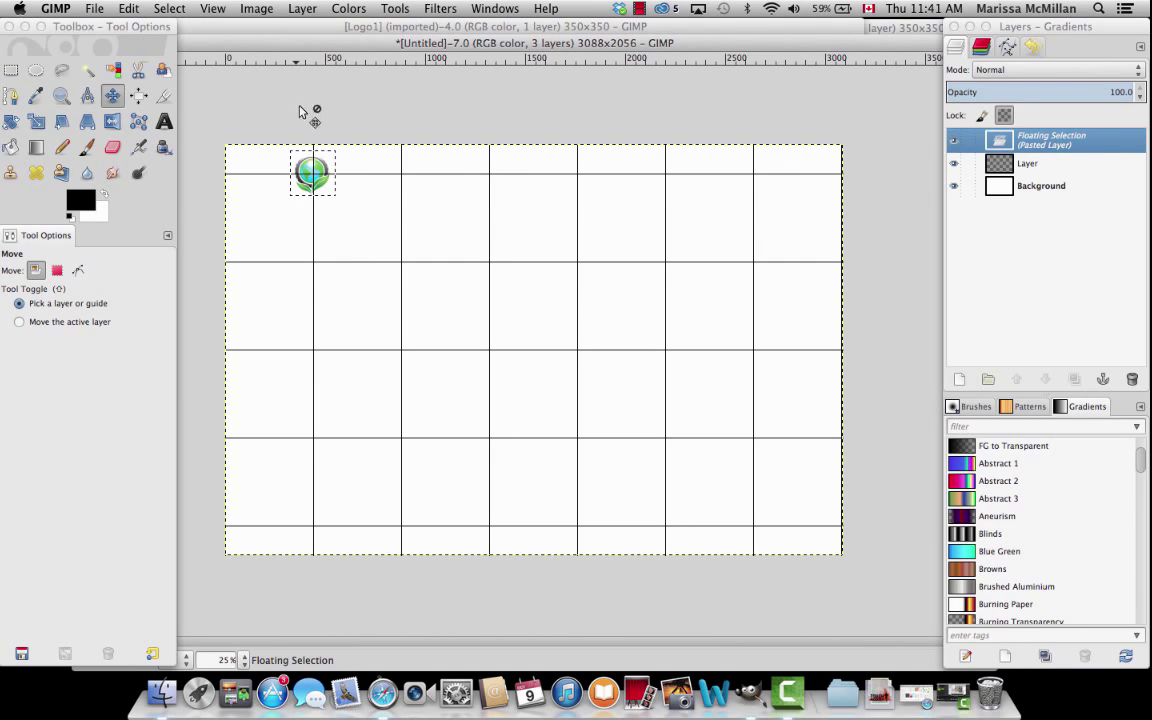
left_click(128, 9)
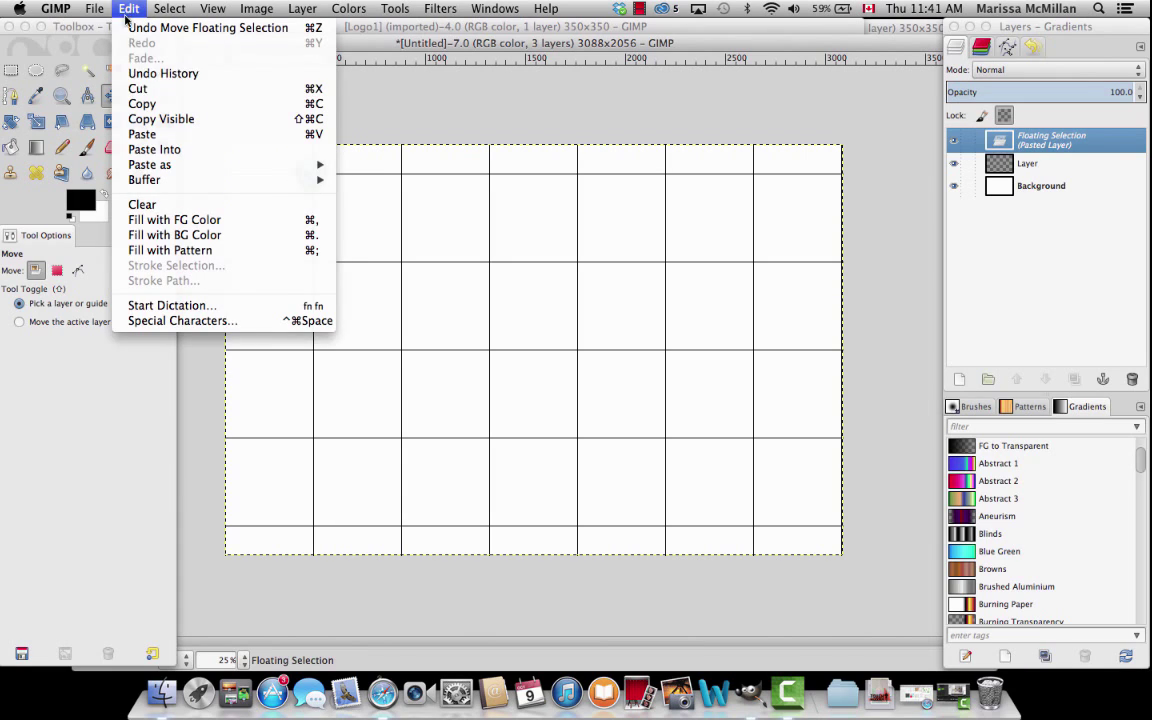
left_click(143, 104)
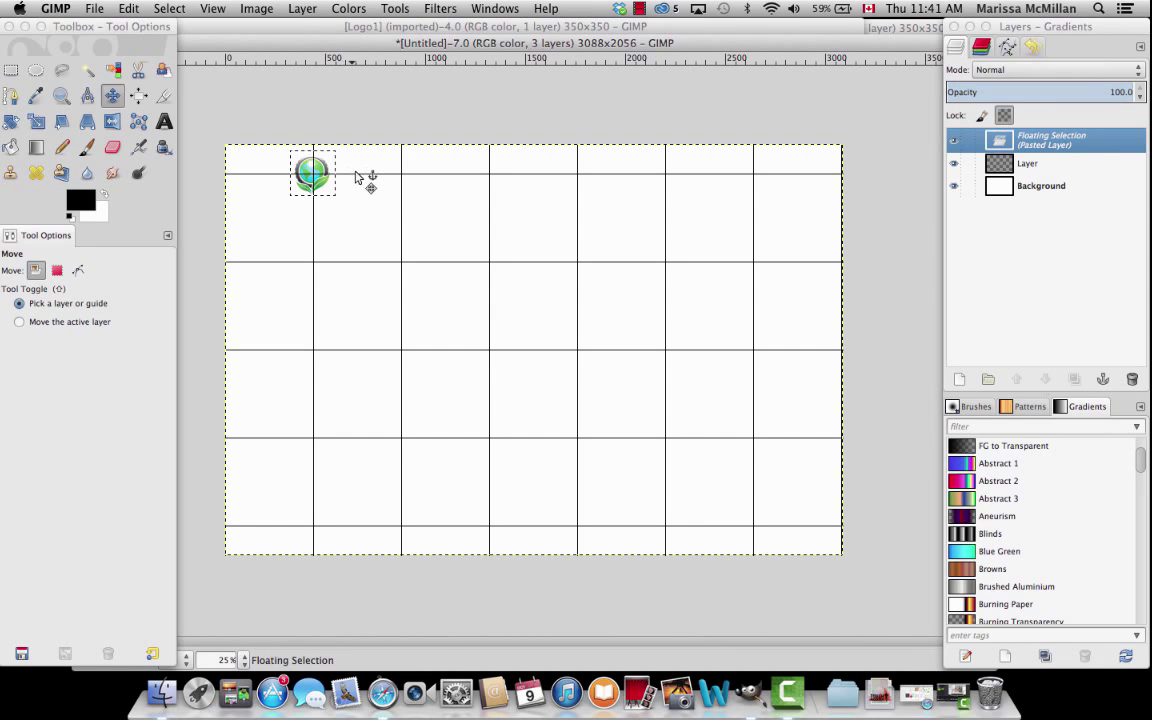
Step: Paste two globe copies onto the third and fifth grid lines of the top row
left_click(117, 8)
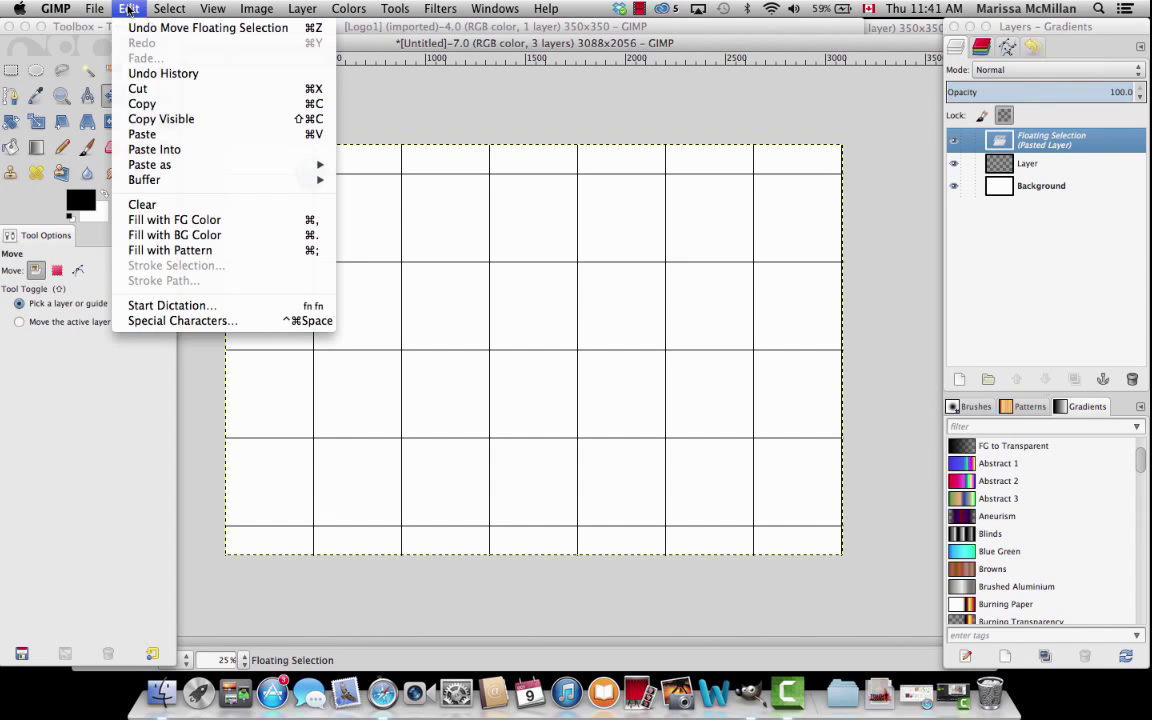
left_click(139, 122)
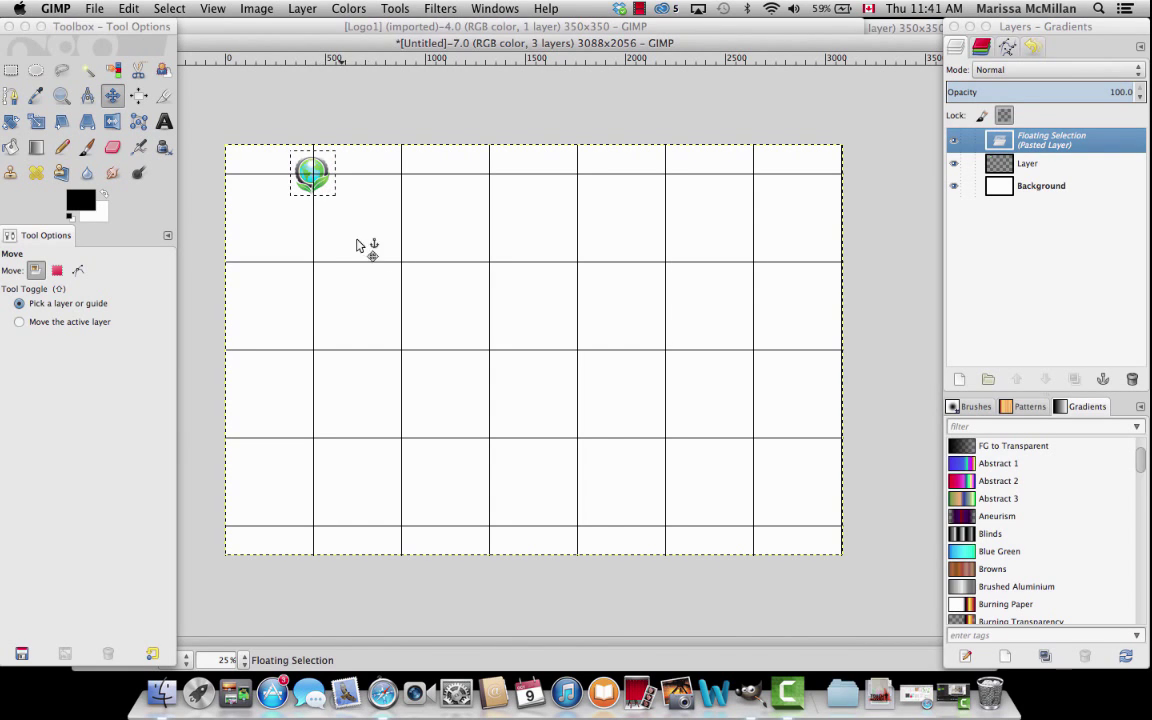
left_click_drag(311, 176, 487, 178)
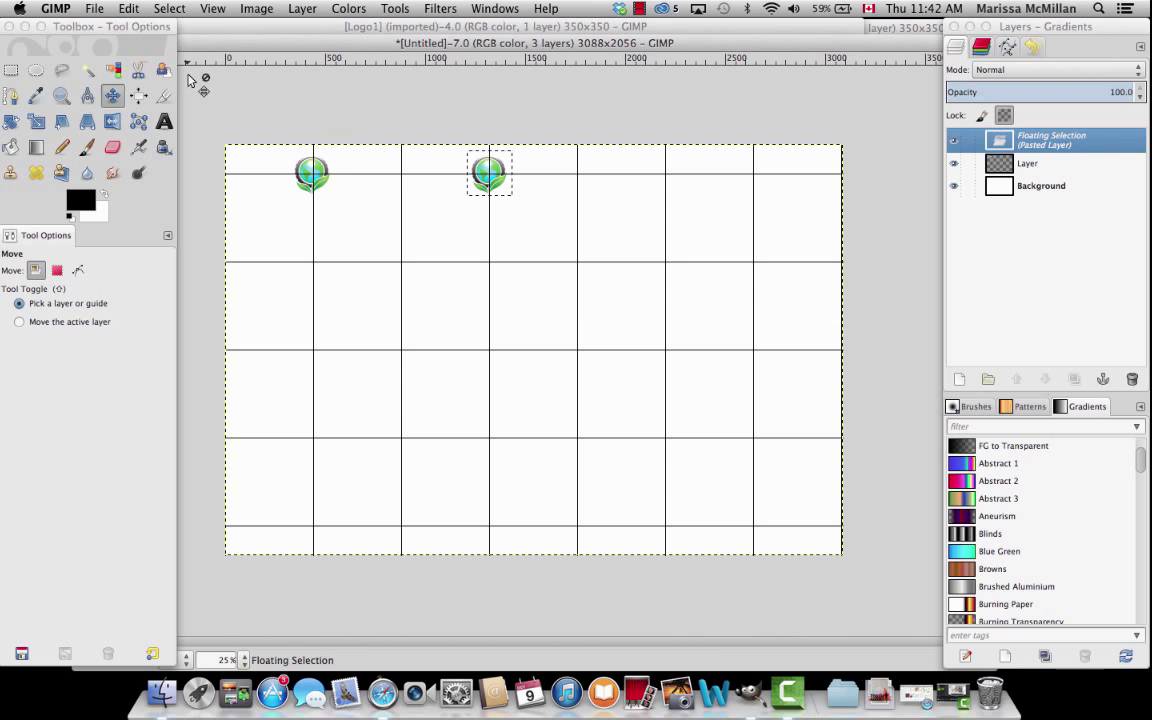
left_click(130, 9)
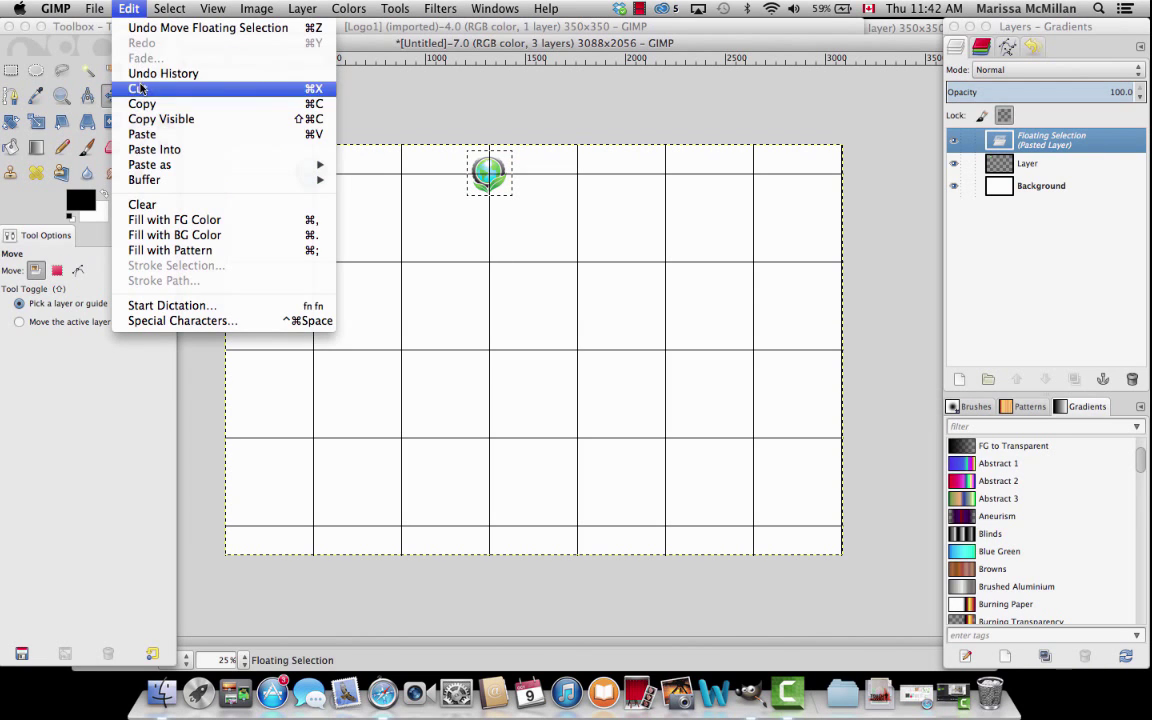
left_click(153, 134)
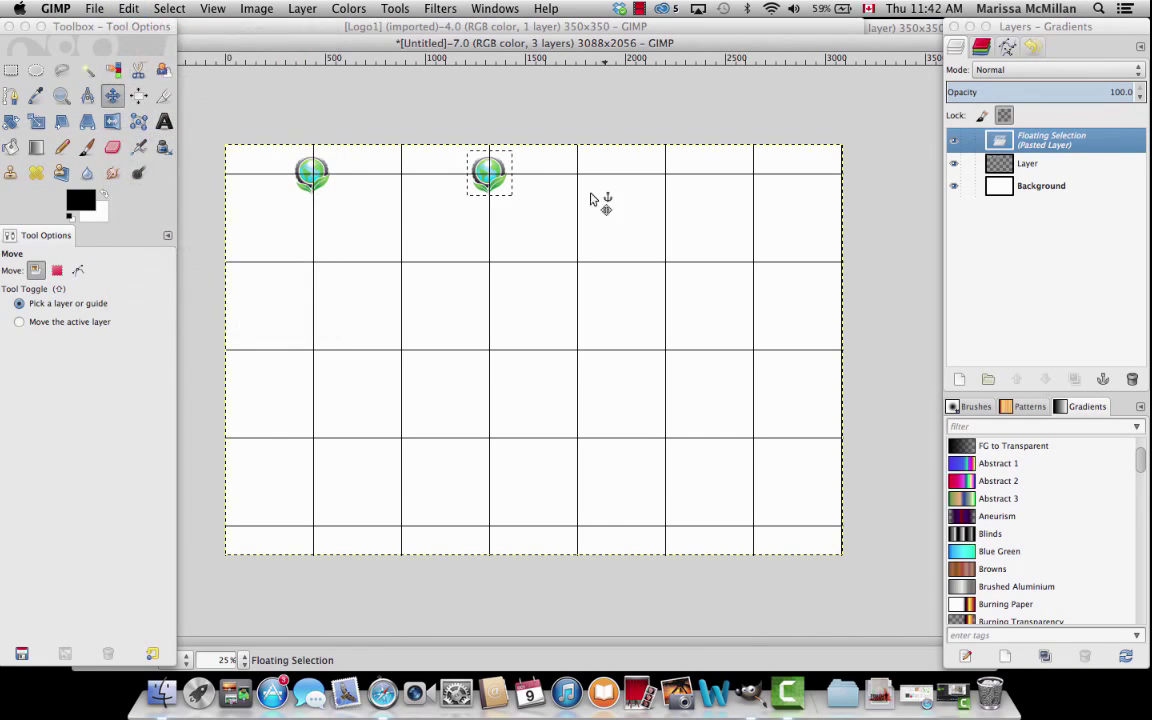
left_click_drag(490, 182, 662, 177)
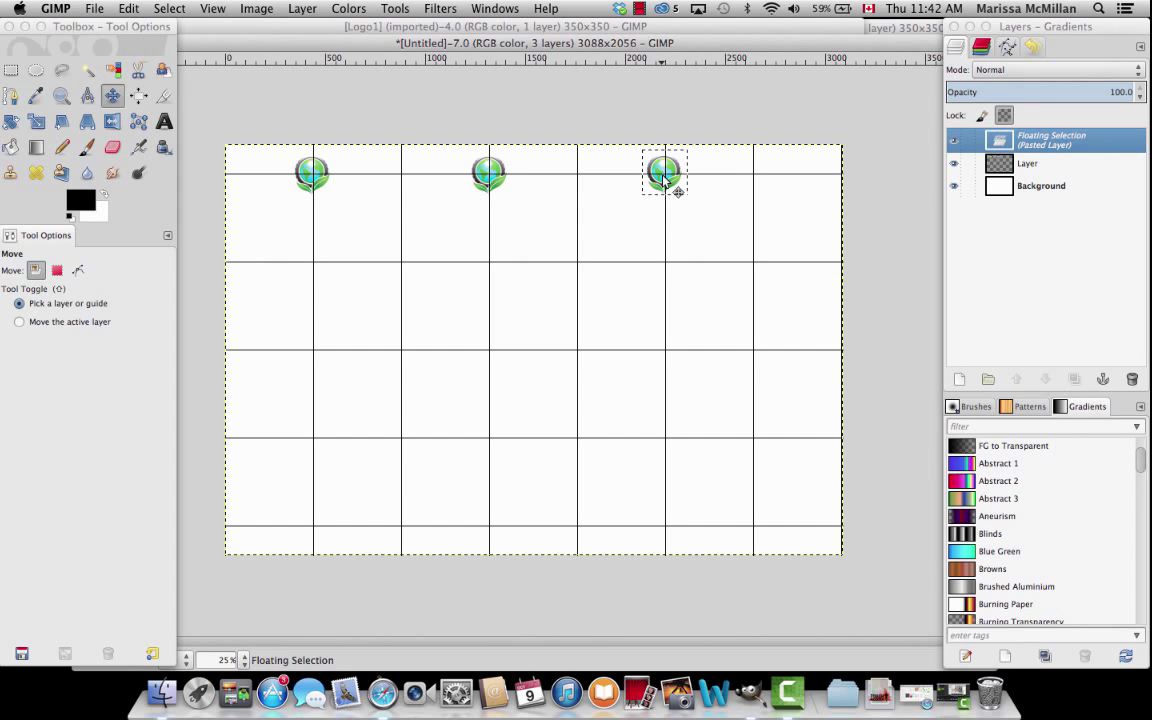
Step: Paste three globe copies across the second row at its right end, centre and left positions
left_click(130, 9)
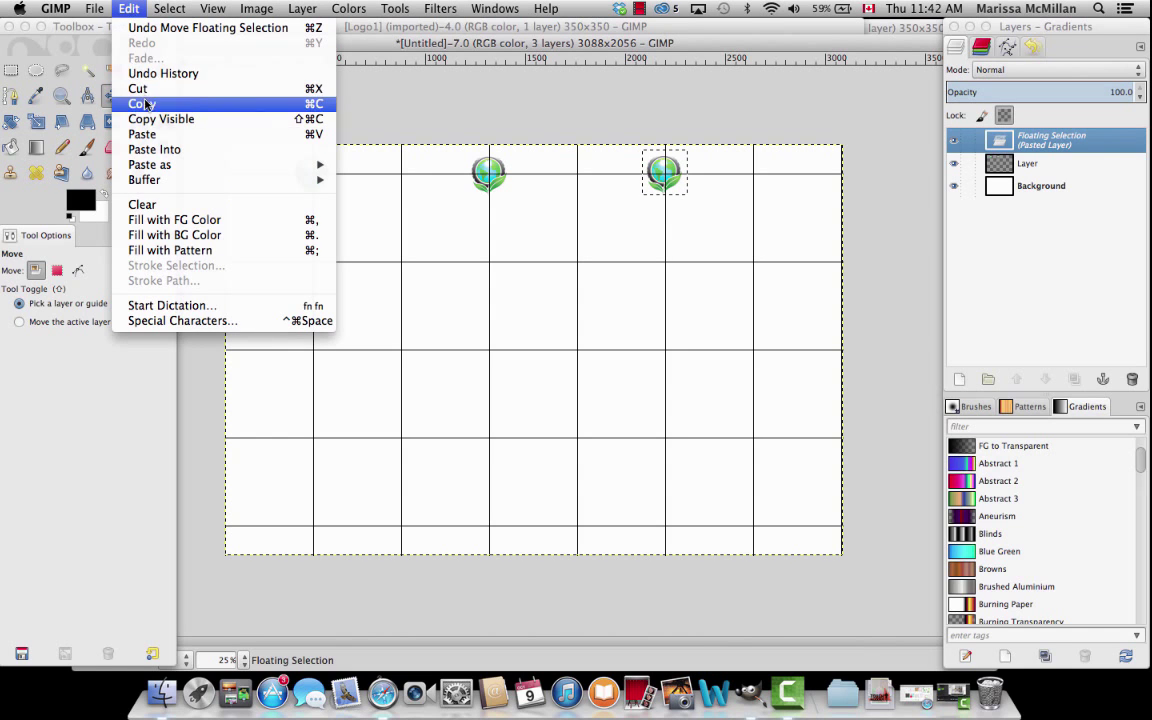
left_click(142, 134)
left_click_drag(660, 172, 752, 264)
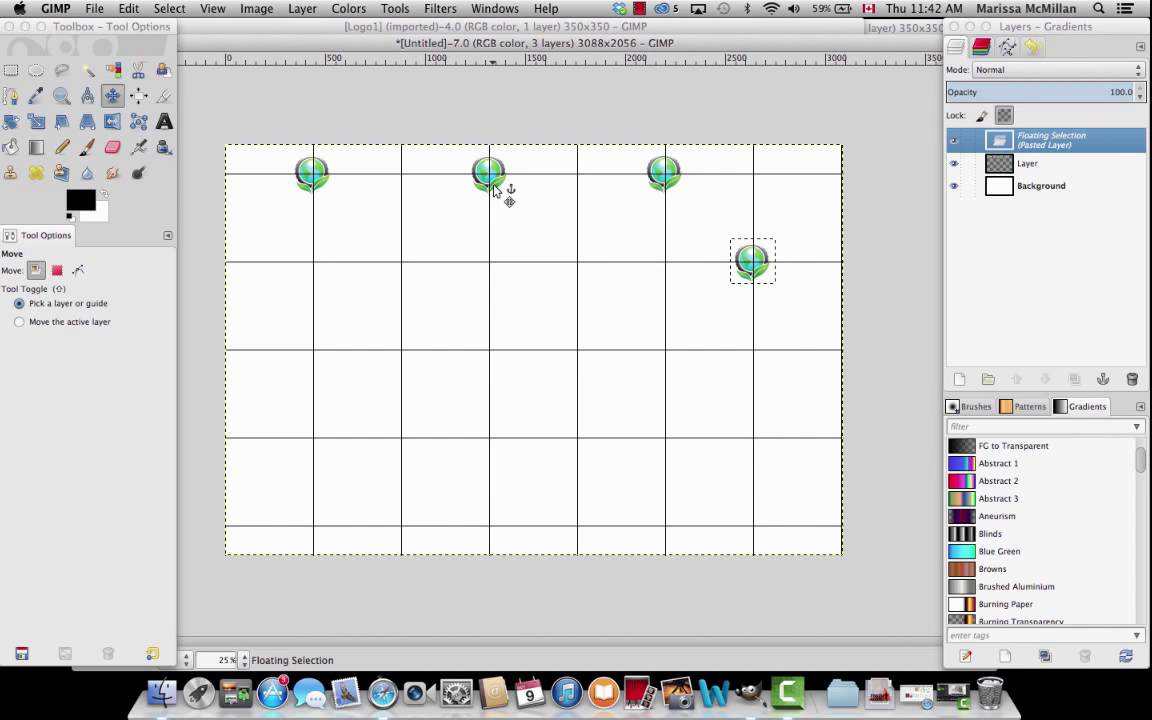
left_click(125, 8)
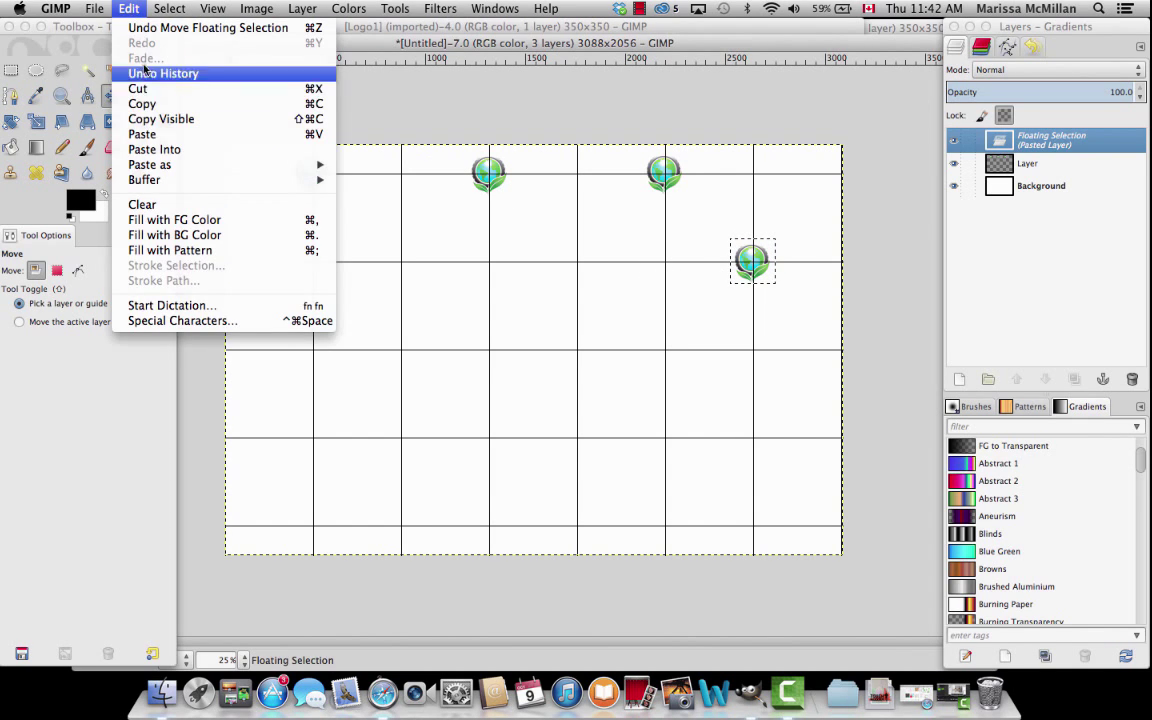
left_click(145, 134)
left_click_drag(750, 262, 577, 265)
left_click(128, 8)
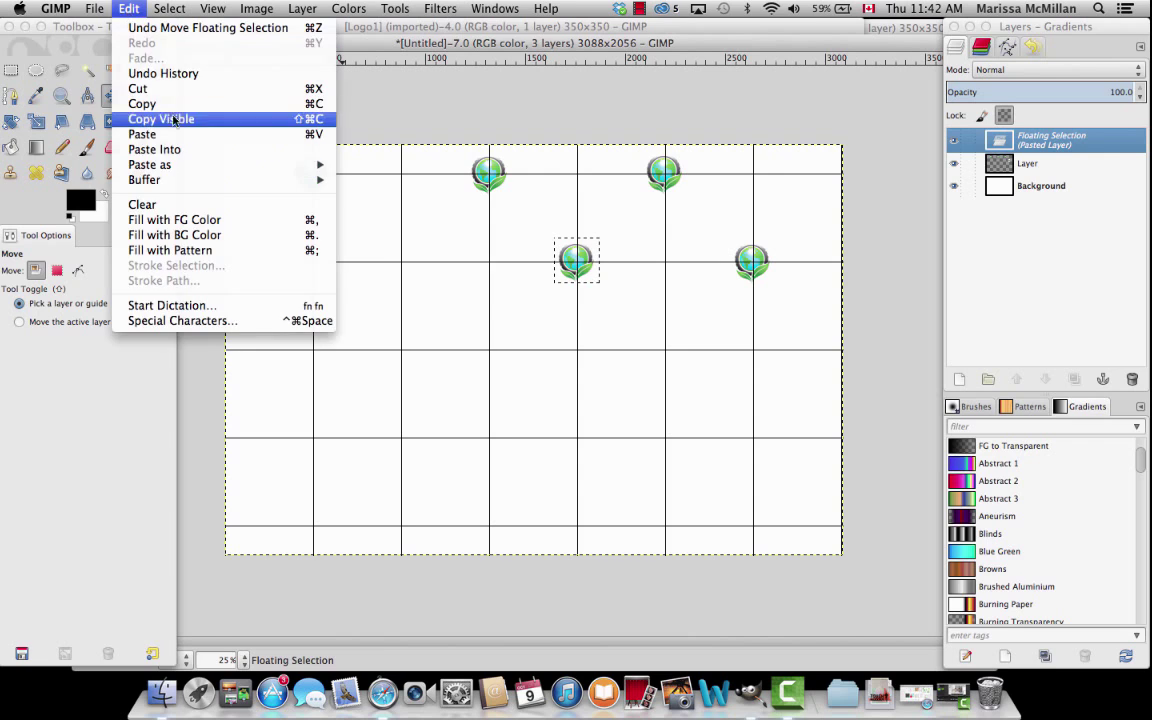
left_click(148, 133)
left_click_drag(578, 265, 401, 263)
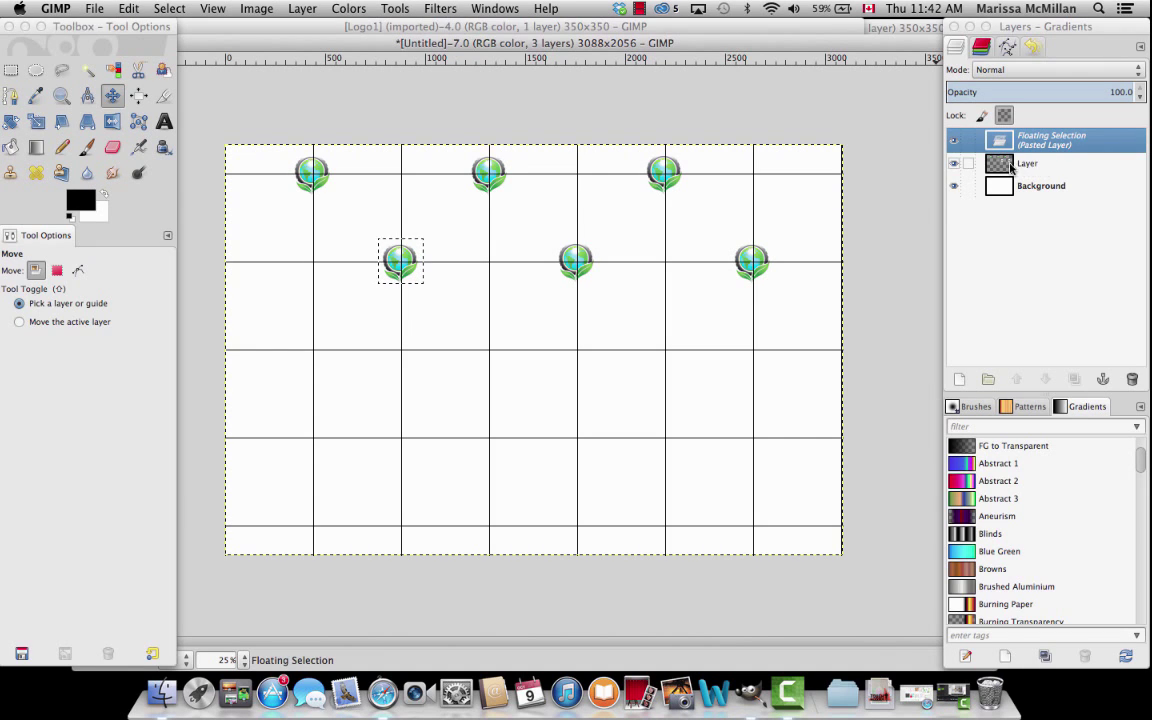
left_click(129, 8)
Step: Paste staggered globe copies into the third and fourth rows of the grid
left_click(142, 103)
key("super+v")
left_click_drag(411, 265, 245, 450)
left_click(129, 8)
left_click(142, 134)
left_click(129, 8)
left_click(142, 134)
left_click(129, 8)
left_click(142, 134)
left_click(129, 8)
left_click(142, 134)
left_click(94, 8)
mouse_move(129, 8)
left_click(142, 134)
Step: Paste globe copies across the bottom row and at the right edge's middle row
left_click(129, 8)
left_click(142, 134)
left_click(129, 8)
left_click(180, 139)
left_click(129, 8)
left_click(142, 134)
left_click(129, 8)
left_click(142, 134)
Step: Place final globes at the top-right corner and left edges, anchor them, and bring up Logo2
left_click(129, 8)
left_click(142, 134)
left_click(129, 8)
left_click(155, 136)
left_click(129, 8)
left_click(150, 134)
left_click(11, 70)
left_click(203, 88)
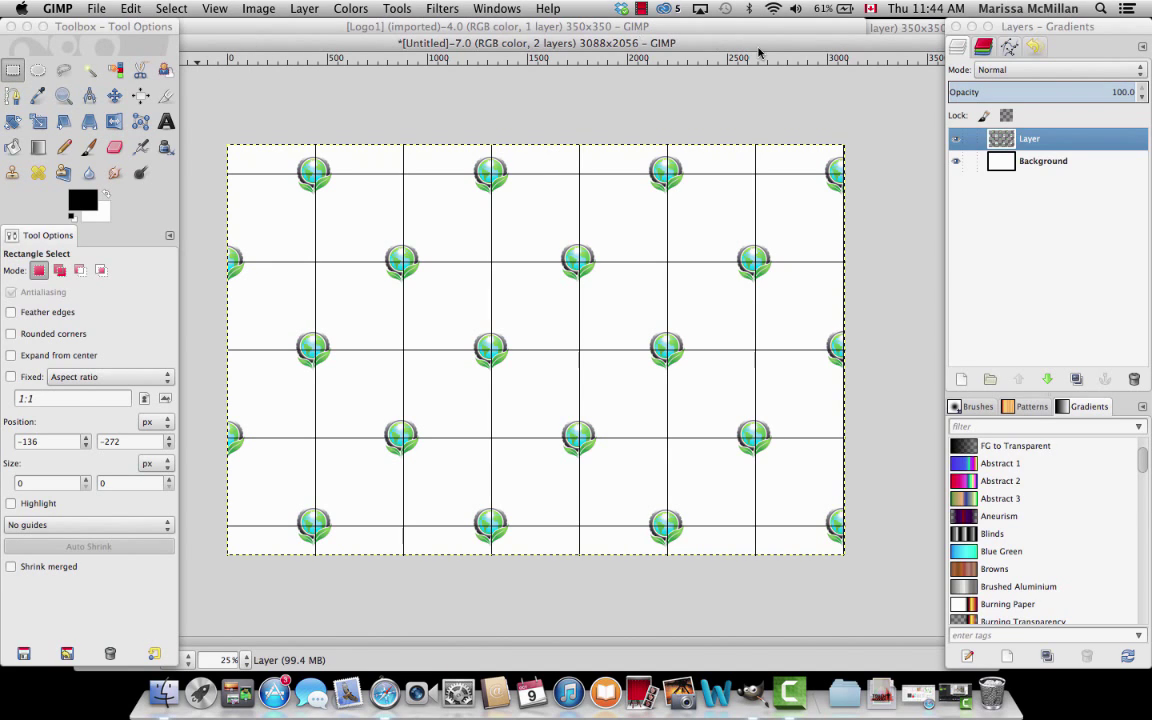
left_click(905, 31)
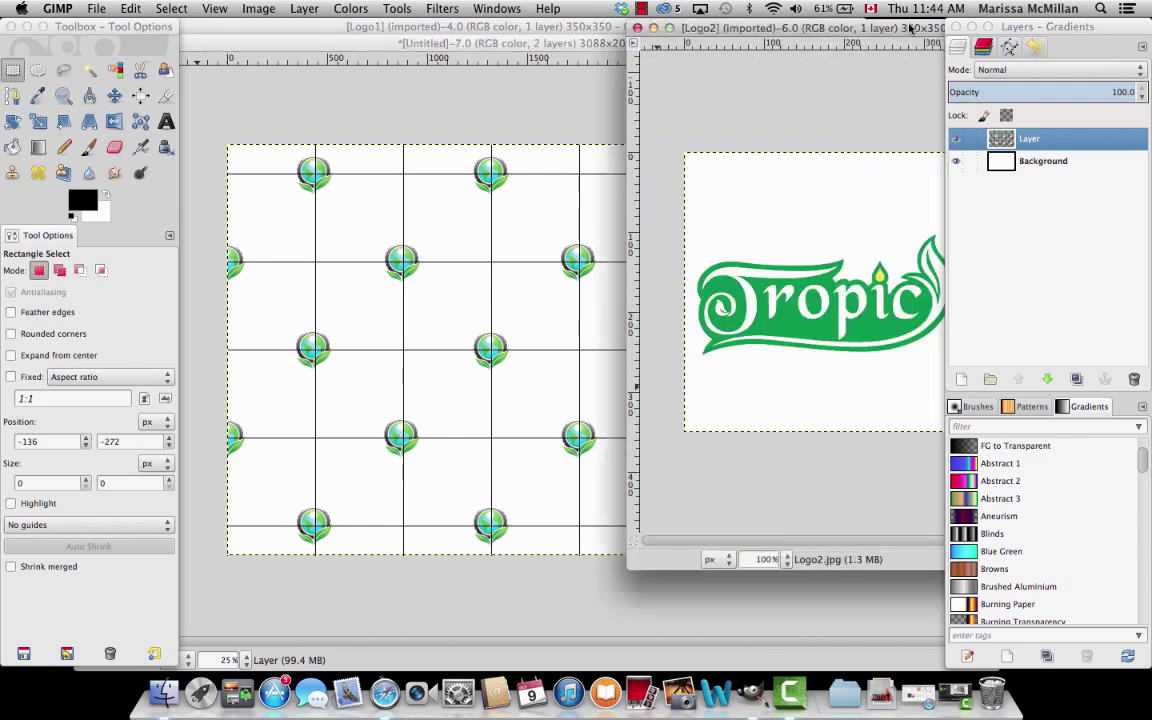
Step: Select and copy the green Tropic wordmark in Logo2, then bring the globe canvas forward
left_click_drag(858, 31, 737, 31)
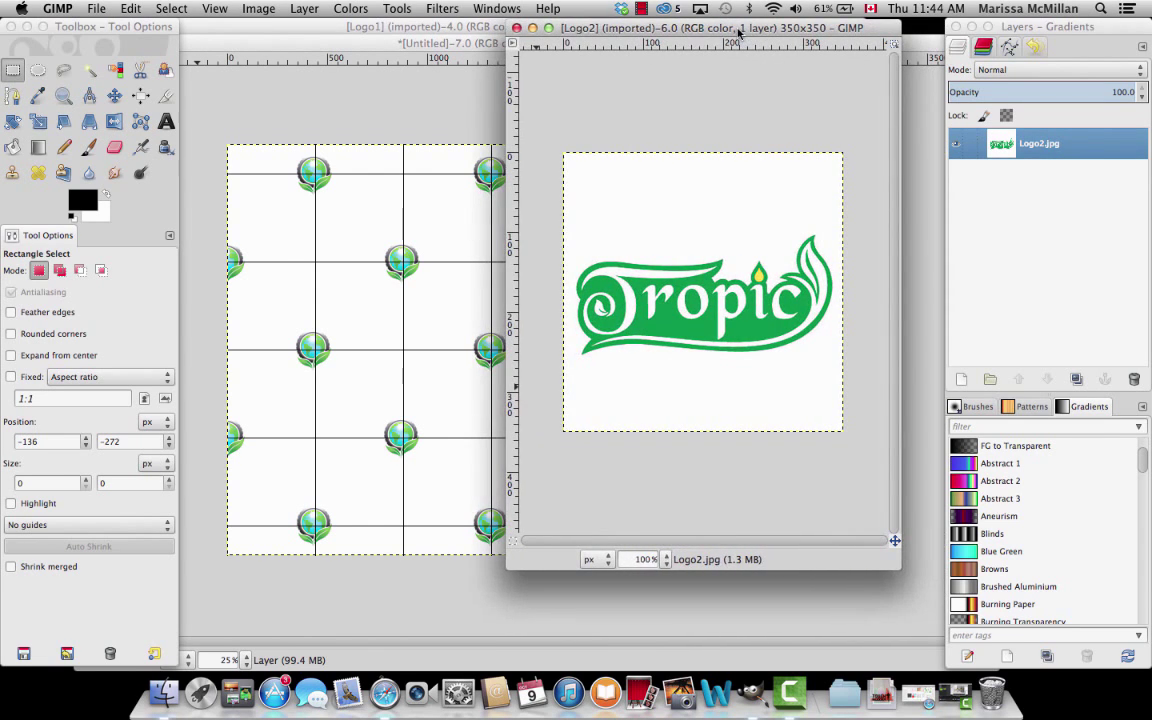
left_click(15, 73)
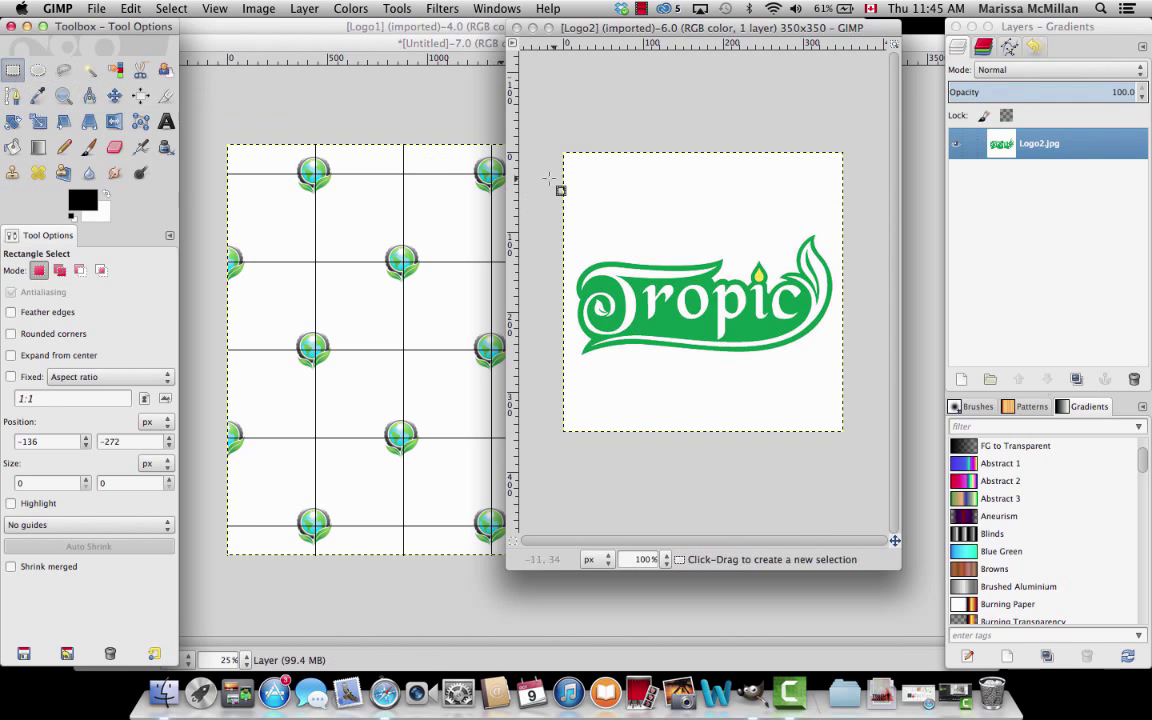
left_click_drag(545, 184, 869, 378)
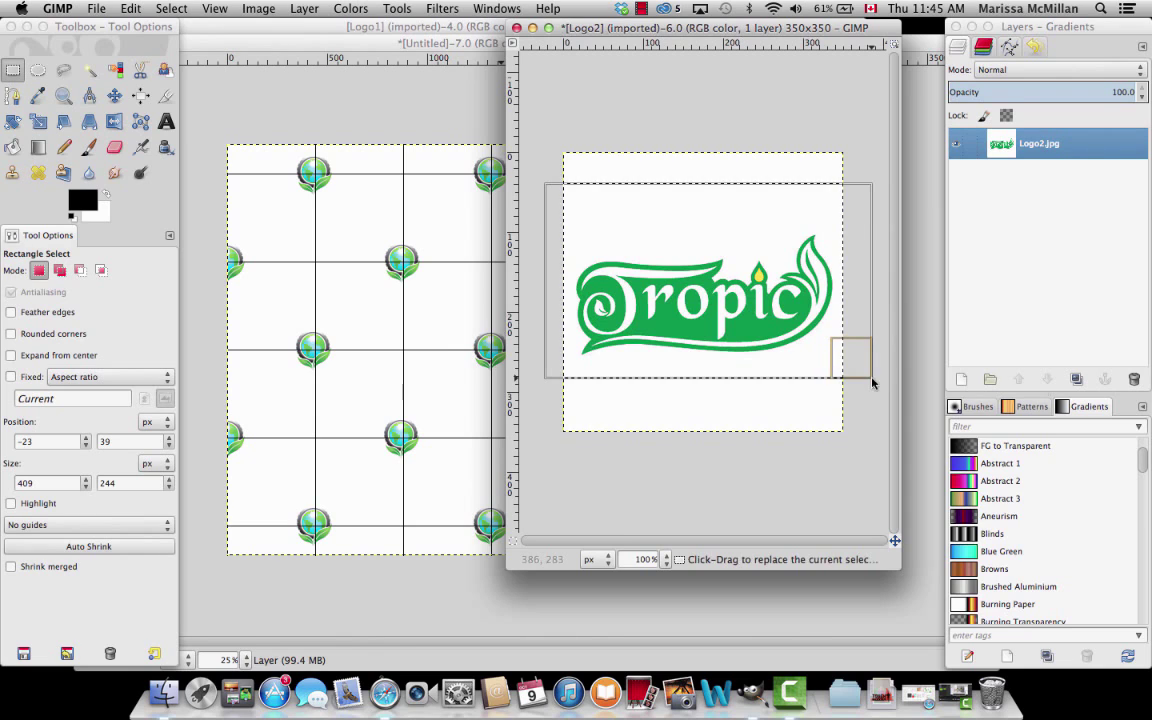
left_click(131, 9)
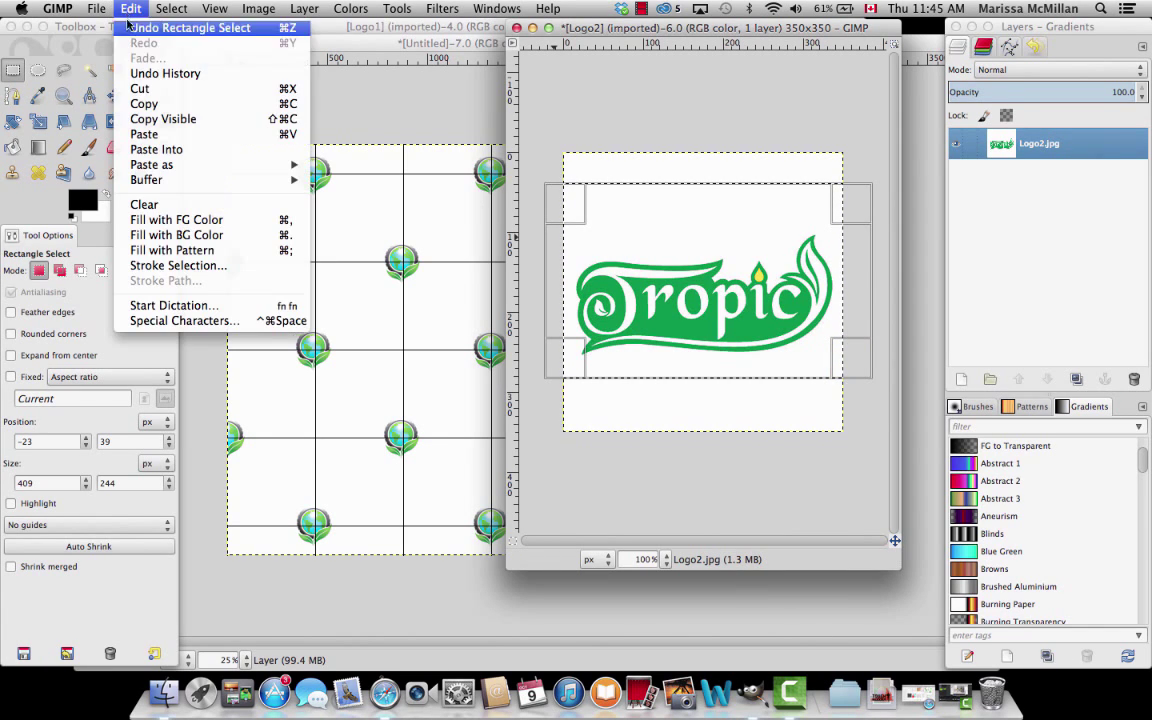
left_click(145, 104)
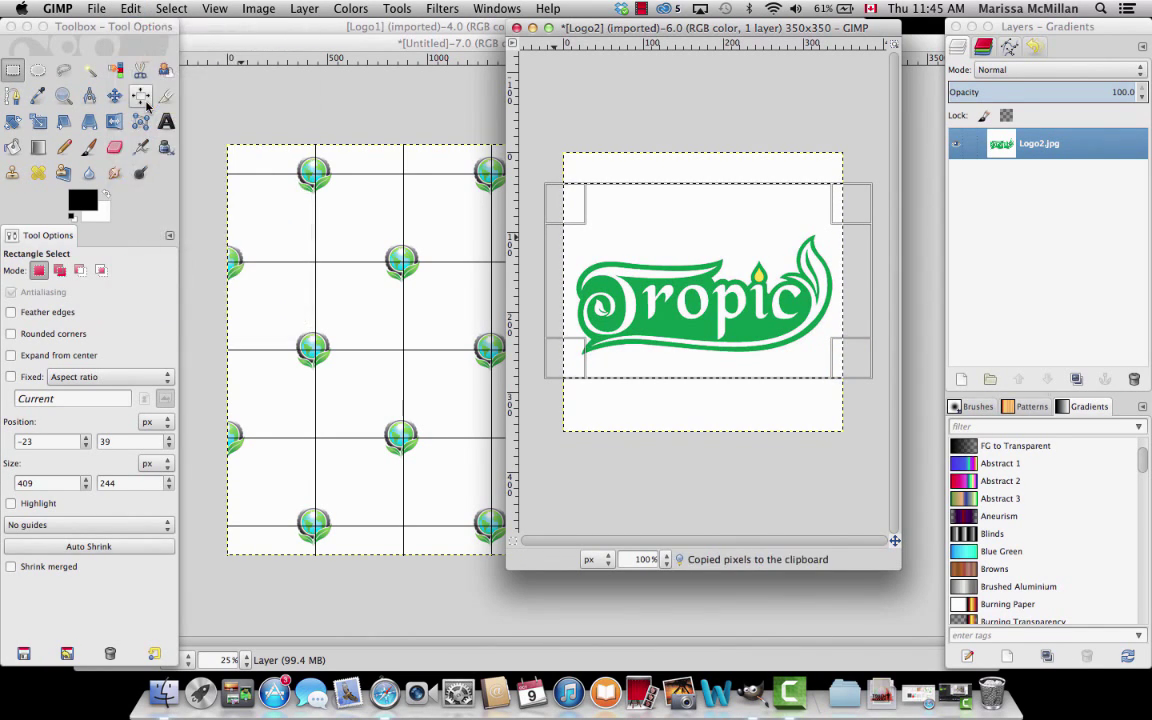
left_click(450, 45)
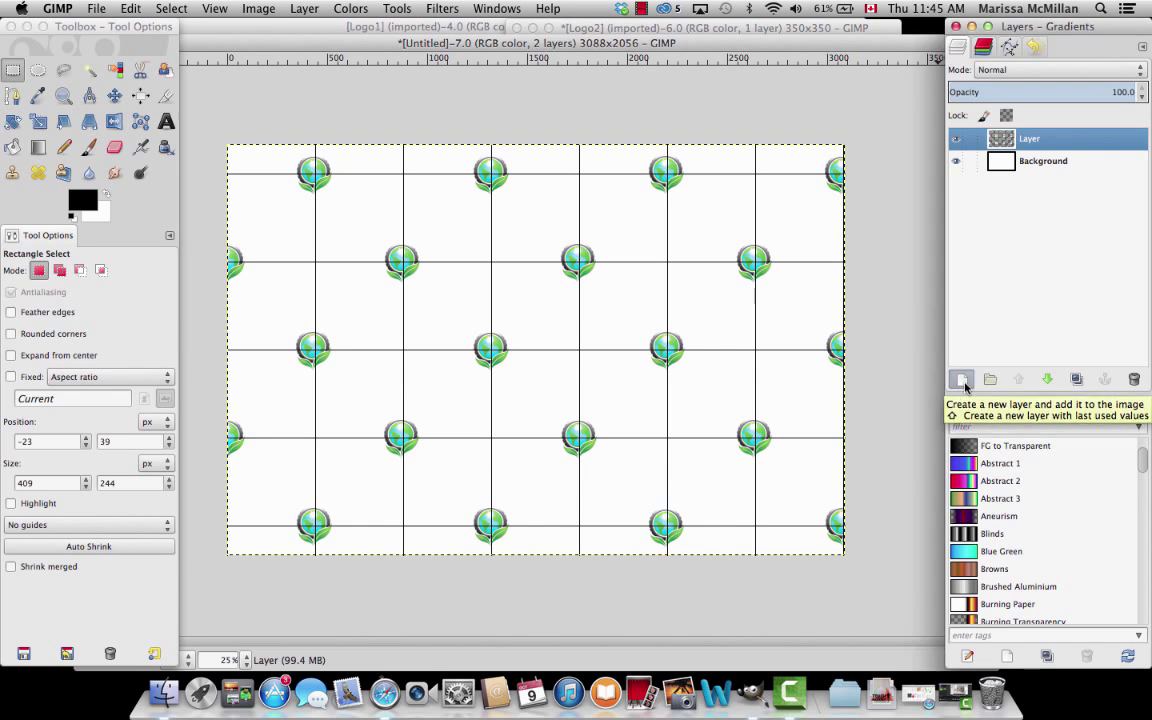
Step: Add empty transparent Layer #1 above the globes, toggling the globe layer's visibility off and on
left_click(962, 380)
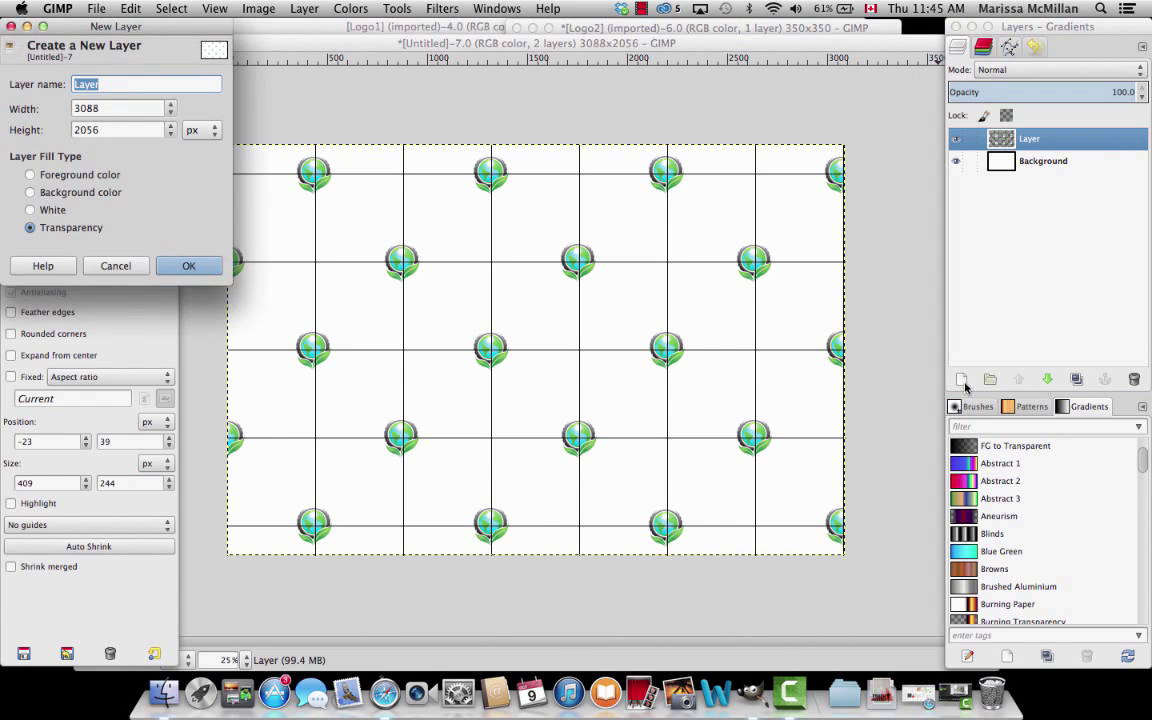
left_click(182, 268)
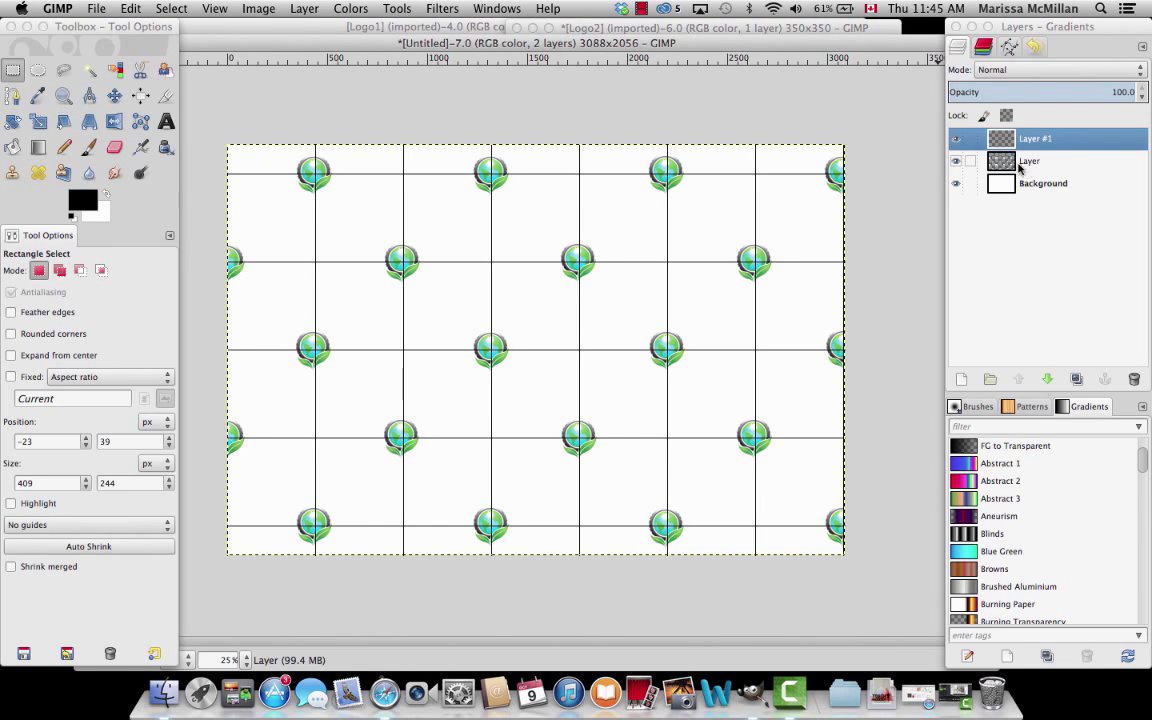
left_click(956, 162)
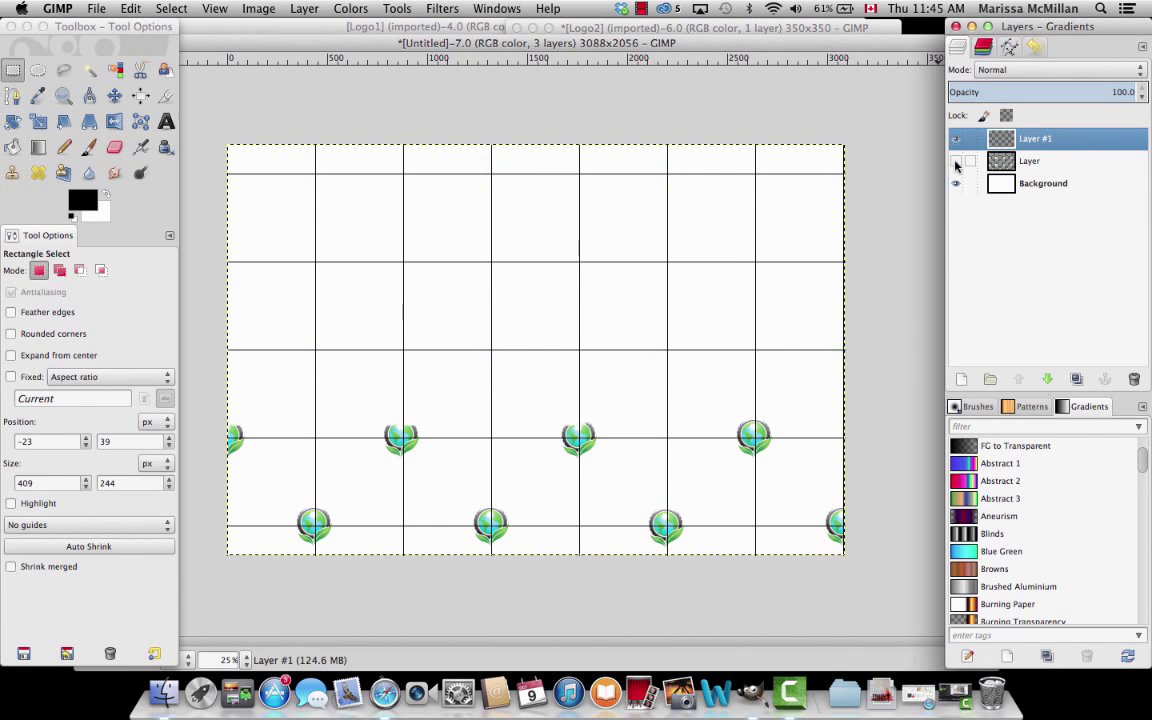
left_click(956, 162)
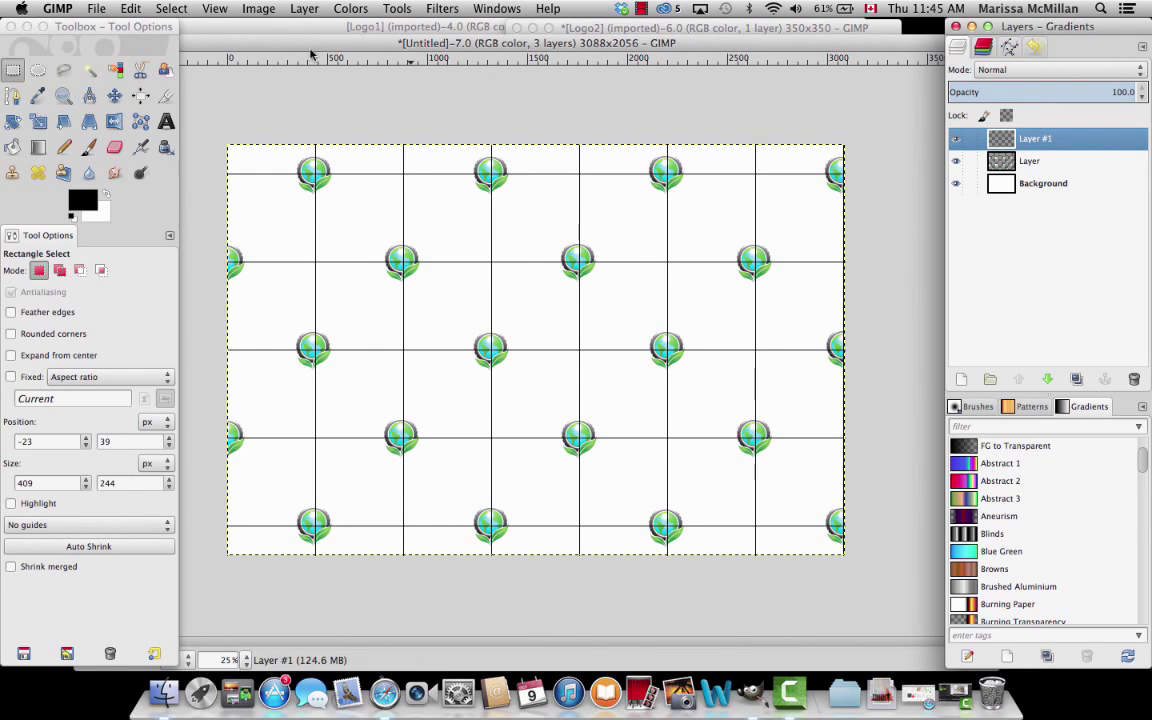
Step: Paste the Tropic logo and move it between the first two globes in the top row
left_click(126, 9)
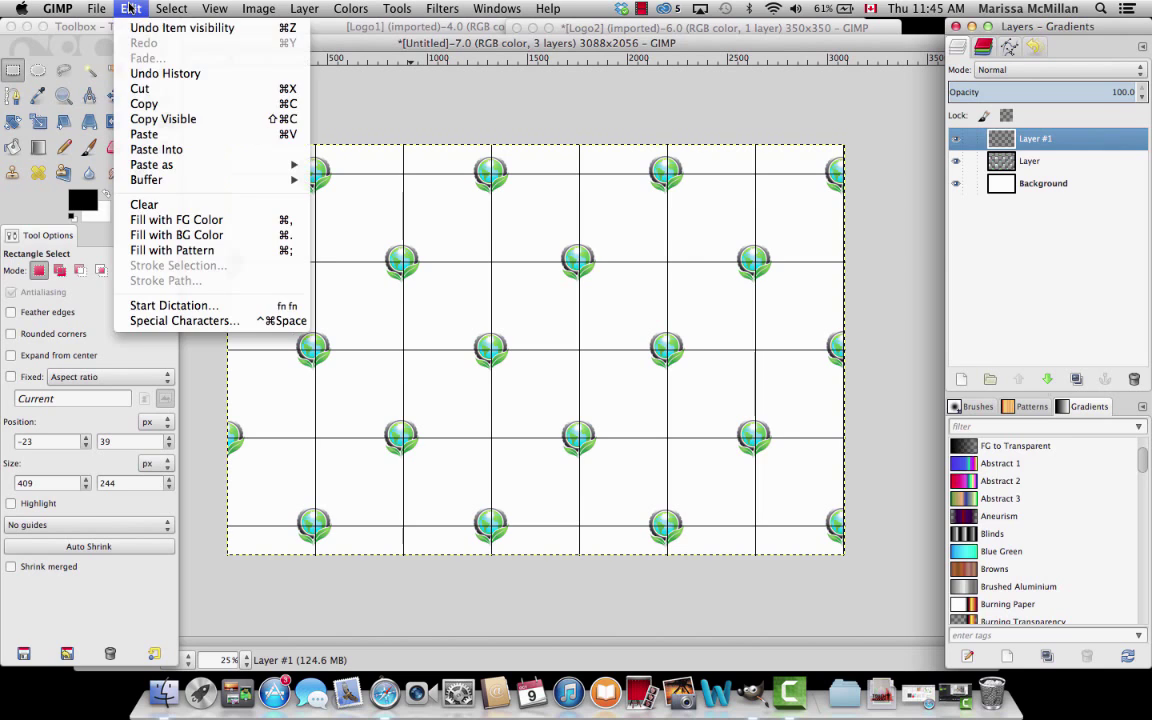
left_click(145, 135)
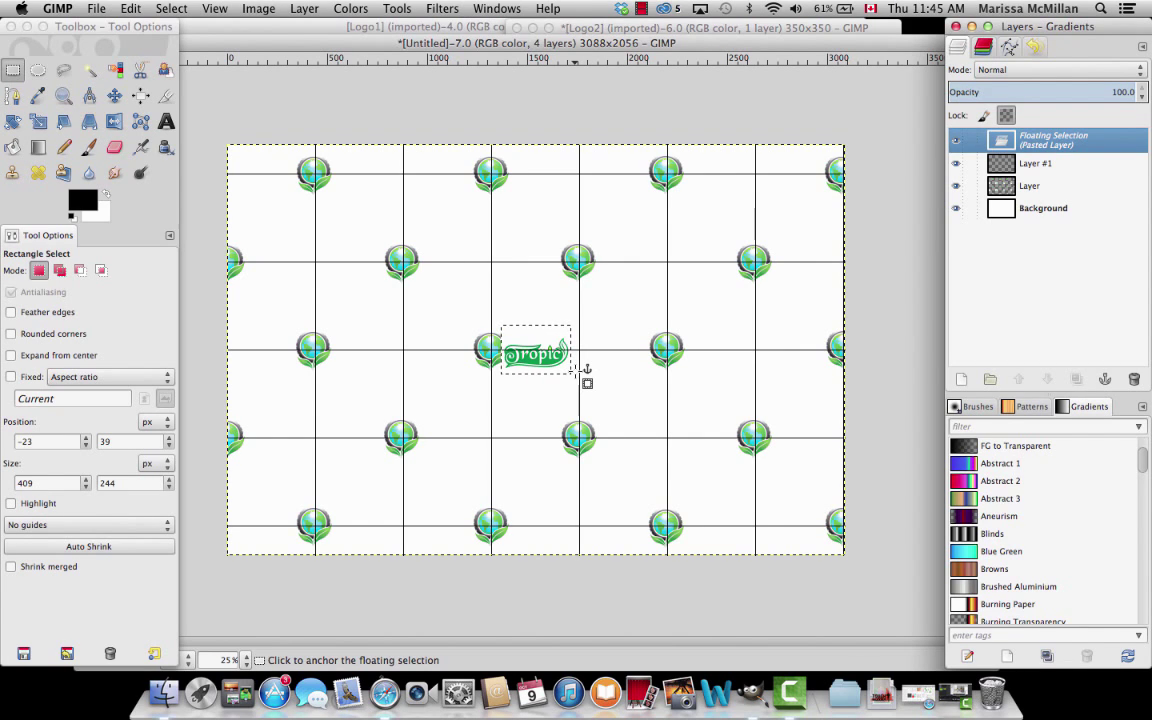
left_click(115, 96)
left_click_drag(543, 363, 406, 183)
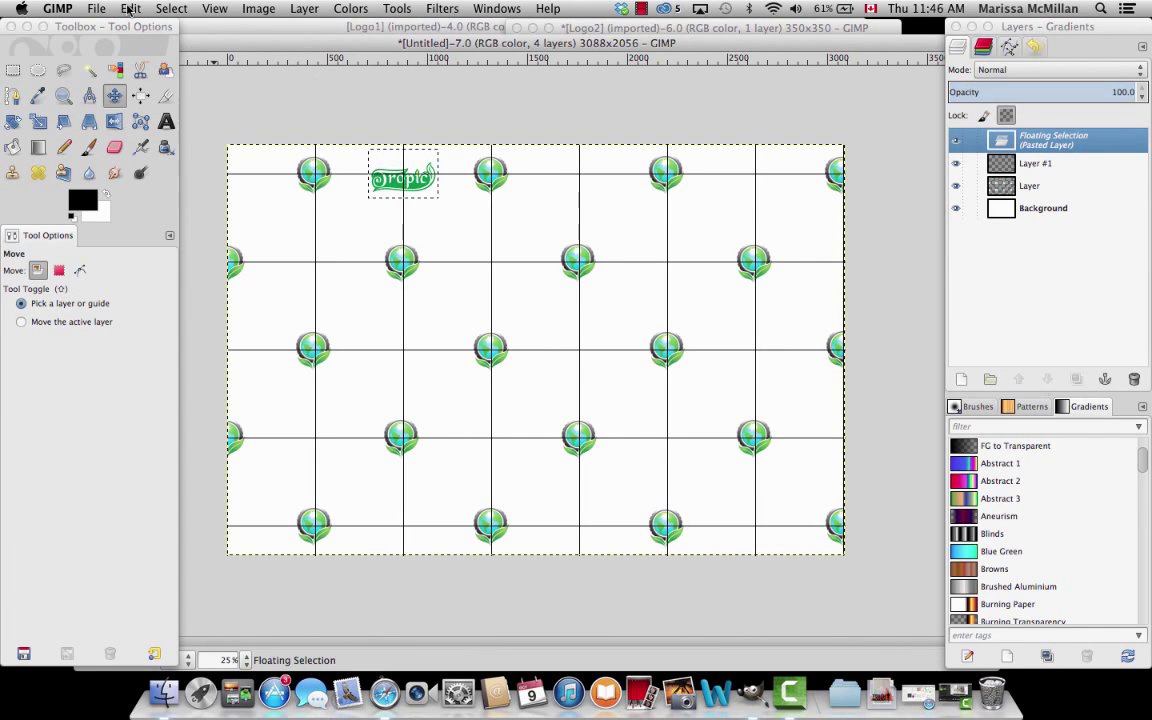
Step: Copy the Tropic logo, paste a second copy into the next top-row gap, and paste another
left_click(126, 9)
left_click(153, 107)
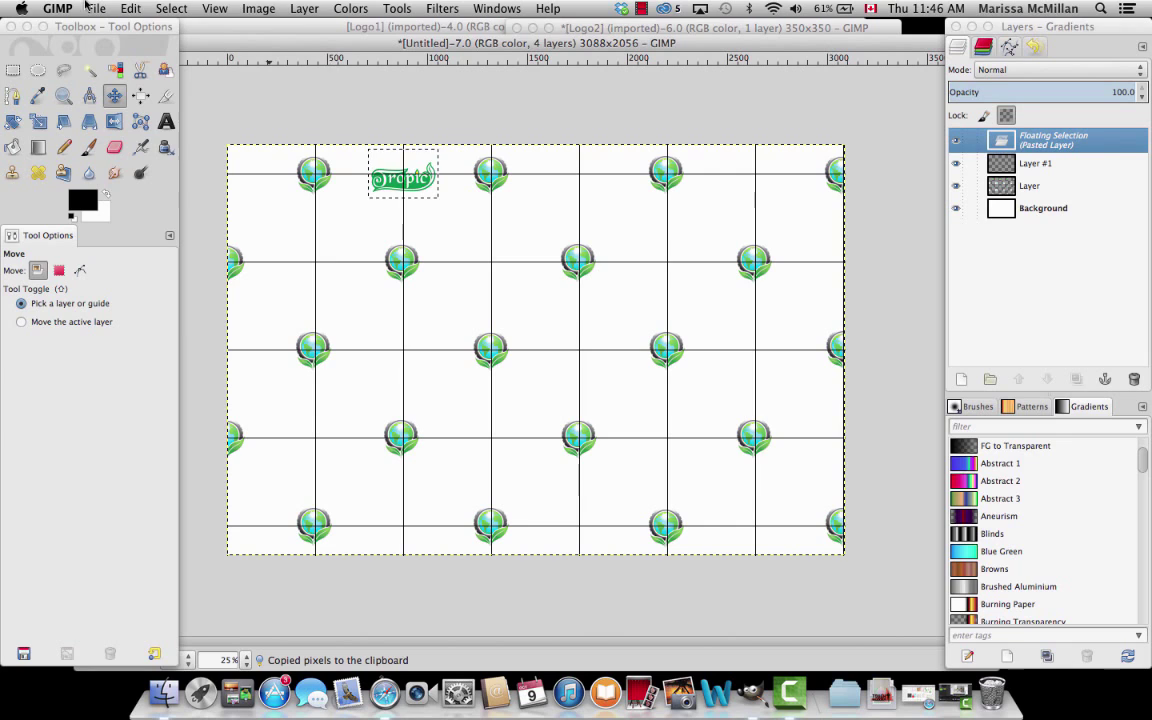
left_click(131, 8)
left_click(143, 134)
left_click_drag(410, 178, 588, 176)
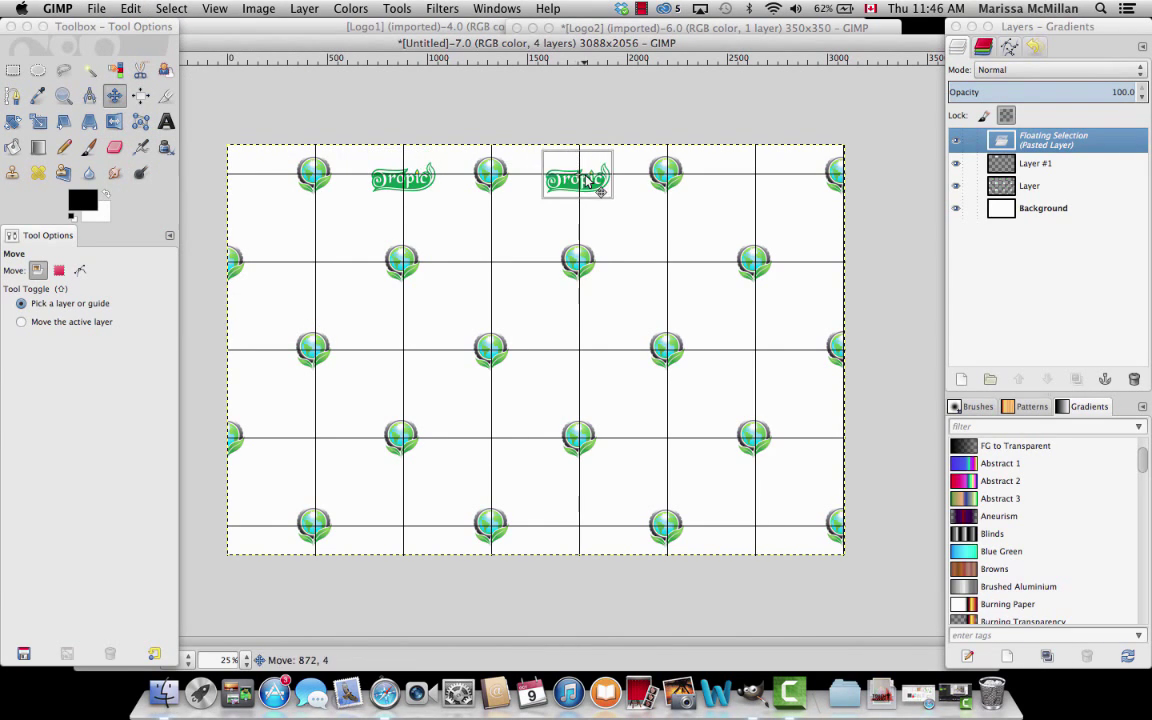
left_click(122, 10)
left_click(160, 137)
Step: Shift the latest logo right along the top row and paste several more Tropic copies
left_click_drag(584, 196, 527, 443)
left_click(130, 8)
left_click(143, 134)
left_click(130, 8)
left_click(143, 134)
left_click(130, 8)
left_click(158, 135)
left_click(96, 8)
left_click(143, 134)
left_click(130, 8)
left_click(143, 134)
Step: Paste more Tropic copies and place one in the left gap of row four
left_click(96, 8)
left_click(96, 8)
left_click(133, 8)
left_click(143, 134)
left_click(130, 8)
left_click(130, 8)
left_click(130, 8)
left_click(143, 134)
left_click(267, 113)
Step: Paste further Tropic copies and place one in the right gap of row two
left_click(130, 8)
left_click(143, 134)
left_click_drag(540, 352, 835, 450)
left_click(130, 8)
left_click(320, 450)
left_click(130, 8)
left_click(143, 134)
left_click(130, 8)
left_click(590, 533)
left_click(130, 8)
left_click(143, 134)
Step: Paste the final Tropic logo at the bottom row's left edge and anchor it onto the layer
left_click(130, 8)
left_click(143, 134)
left_click_drag(821, 497, 239, 540)
left_click(130, 8)
left_click(143, 138)
left_click(130, 8)
left_click(143, 134)
left_click(133, 8)
left_click(133, 8)
key("ctrl+h")
key("r")
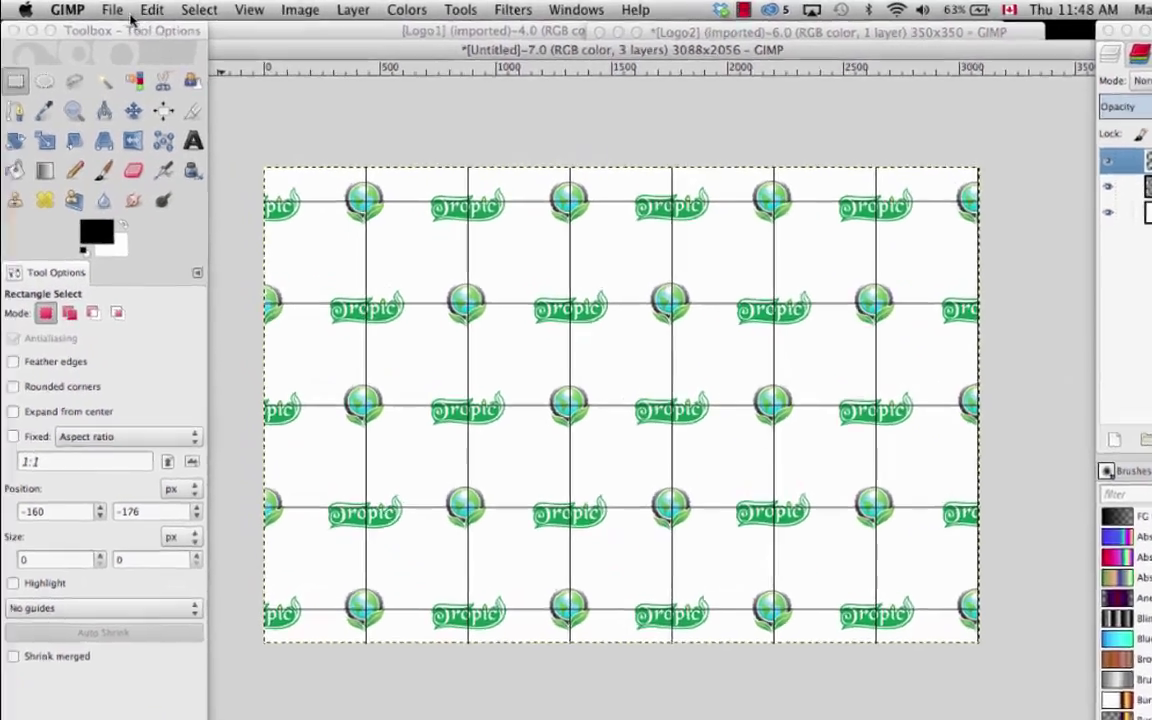
left_click(96, 8)
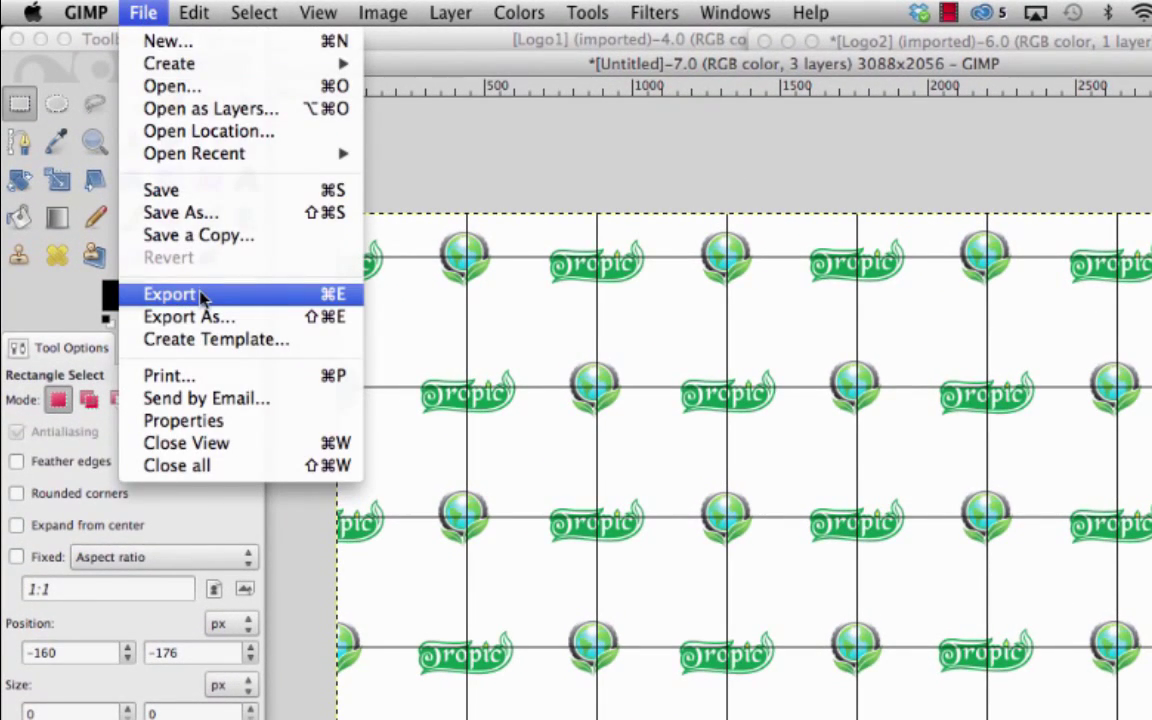
Step: Export the image as Step&Repeat.jpg at JPEG quality 90
left_click(203, 296)
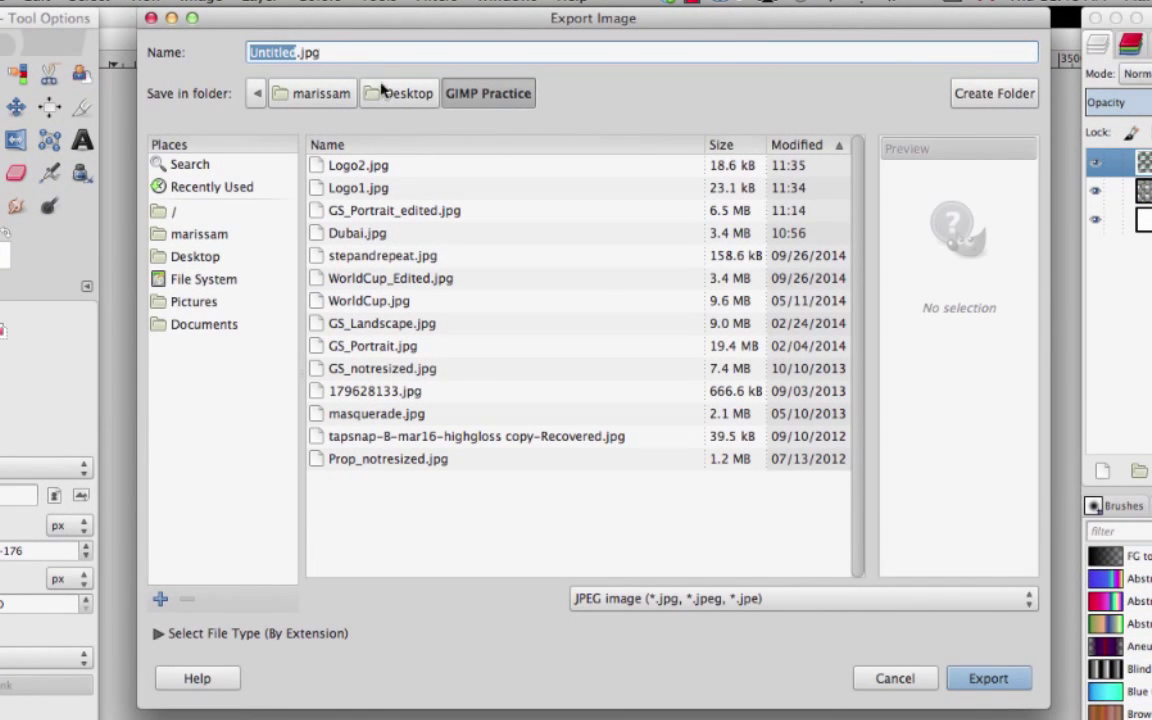
type("Step4")
type("Repea")
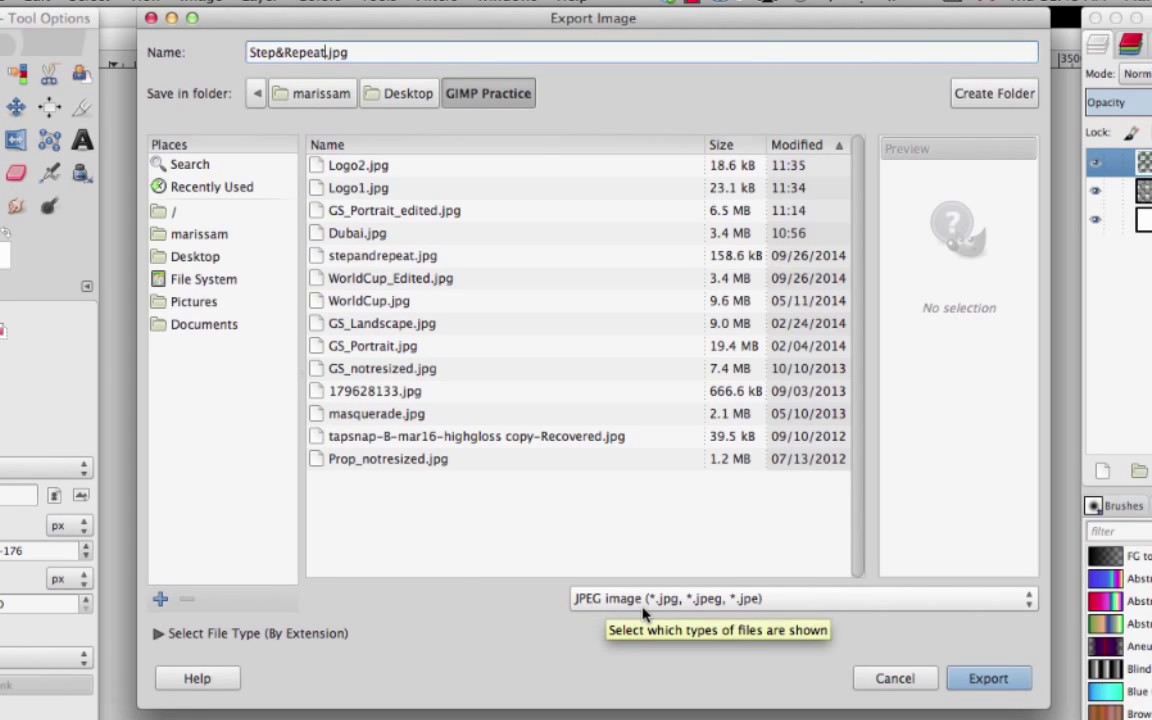
left_click(988, 679)
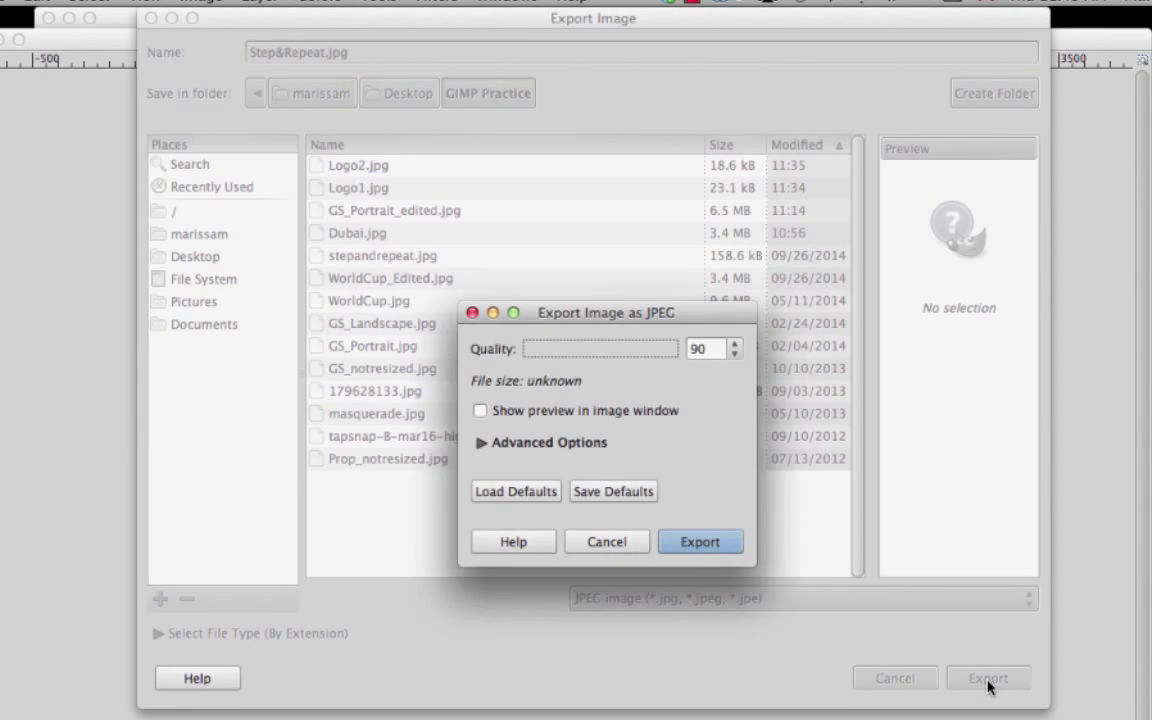
left_click(727, 548)
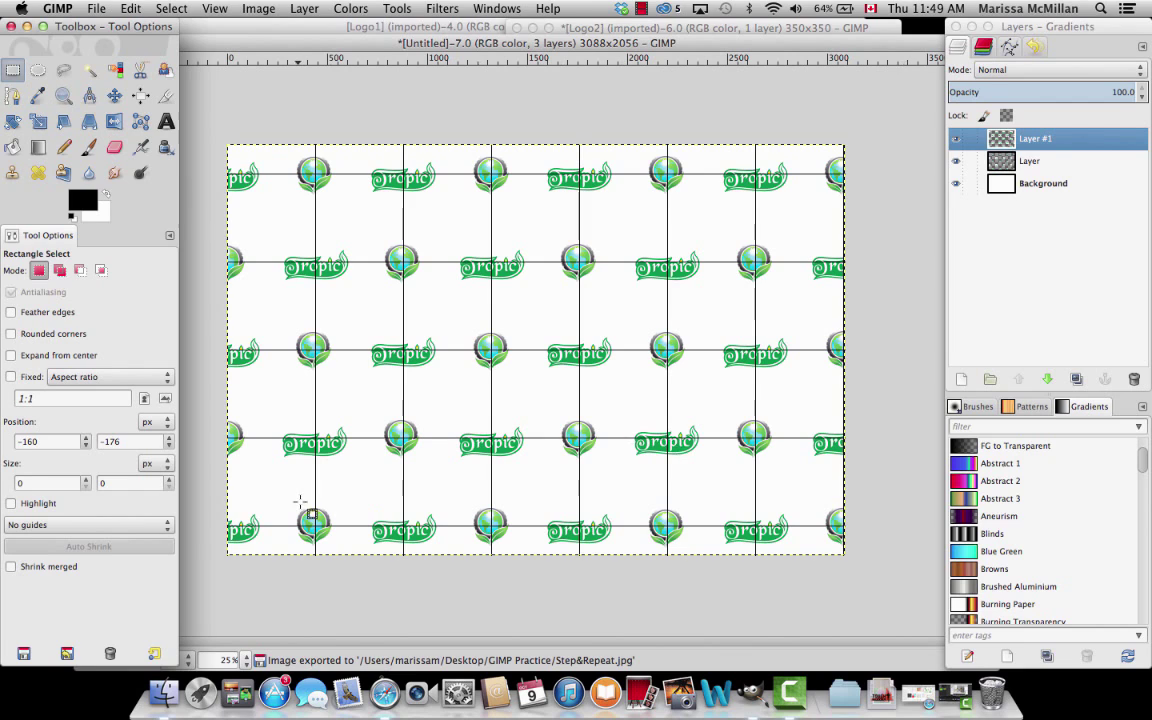
Step: Open the Desktop's GIMP Practice folder in Finder and open Step&Repeat.jpg to check it
left_click(164, 692)
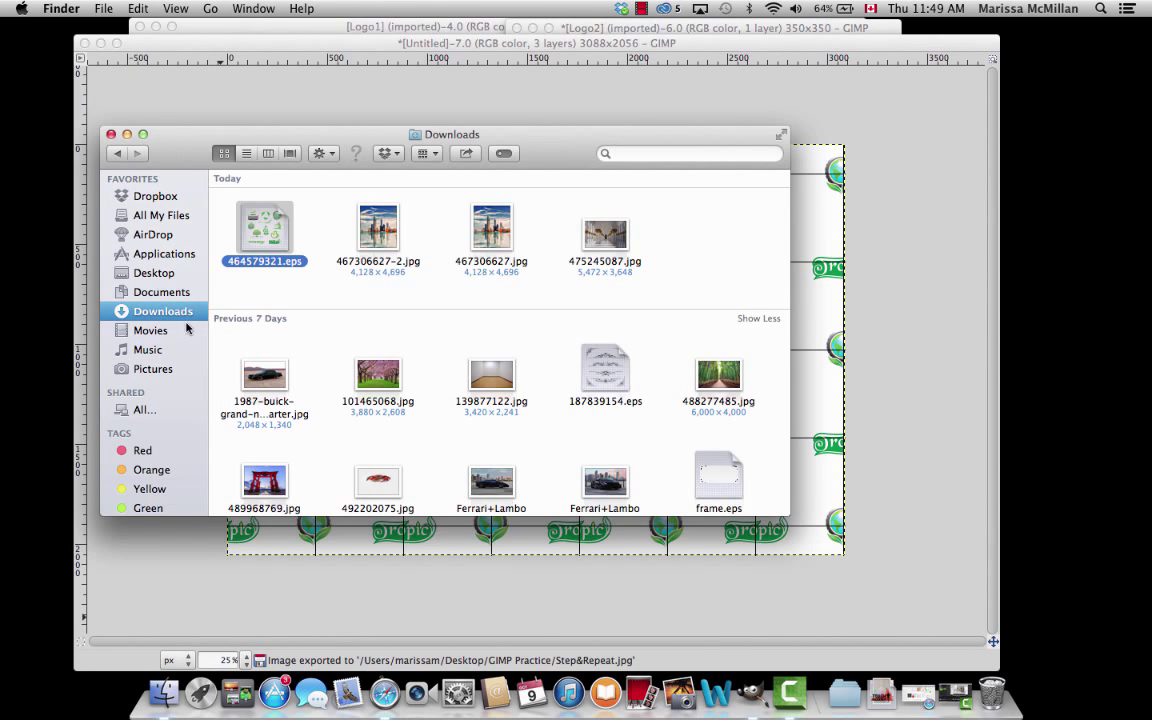
left_click(158, 275)
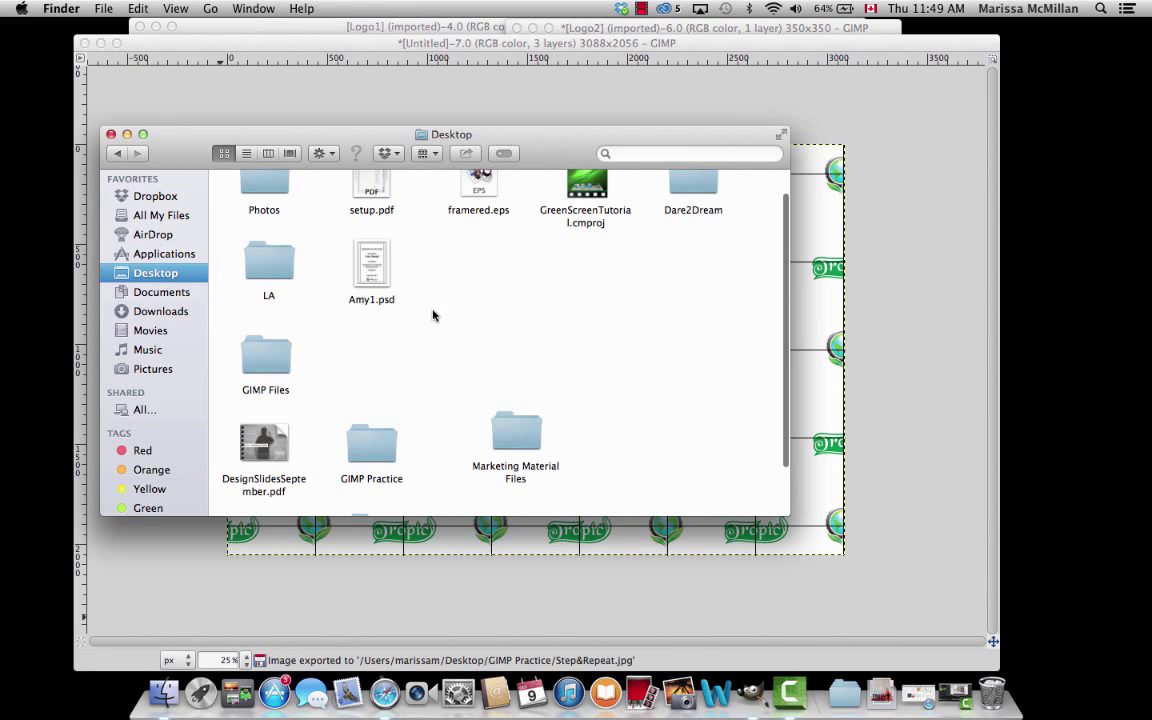
double_click(376, 445)
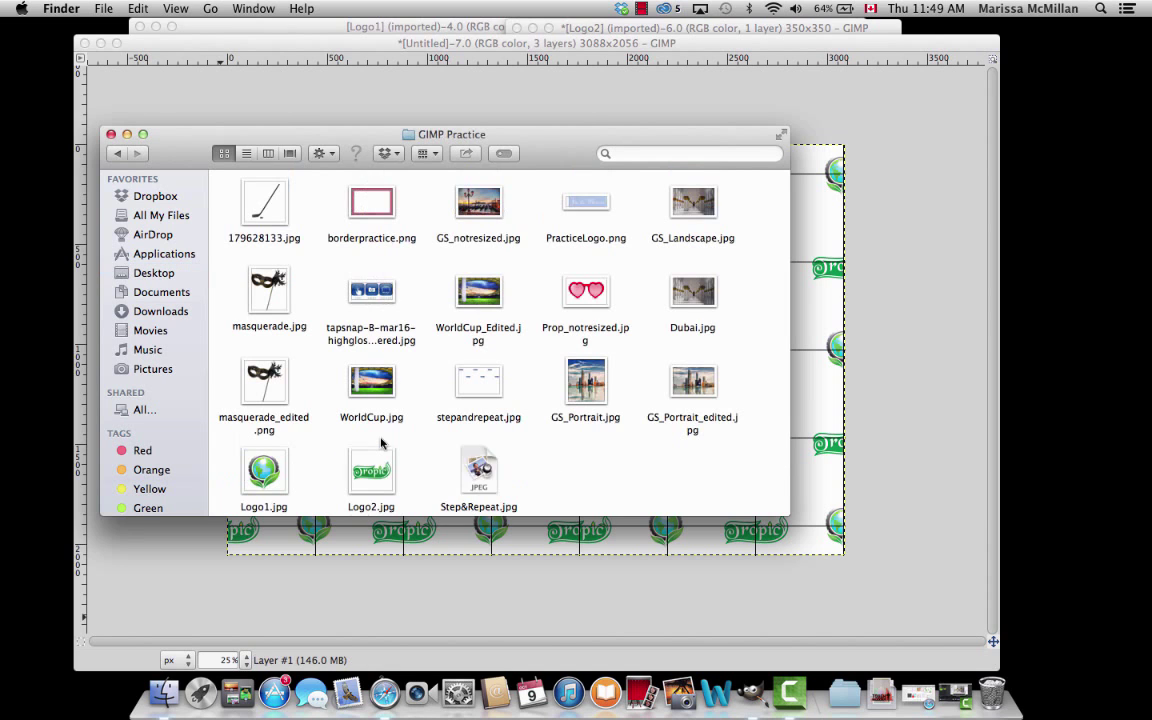
double_click(478, 475)
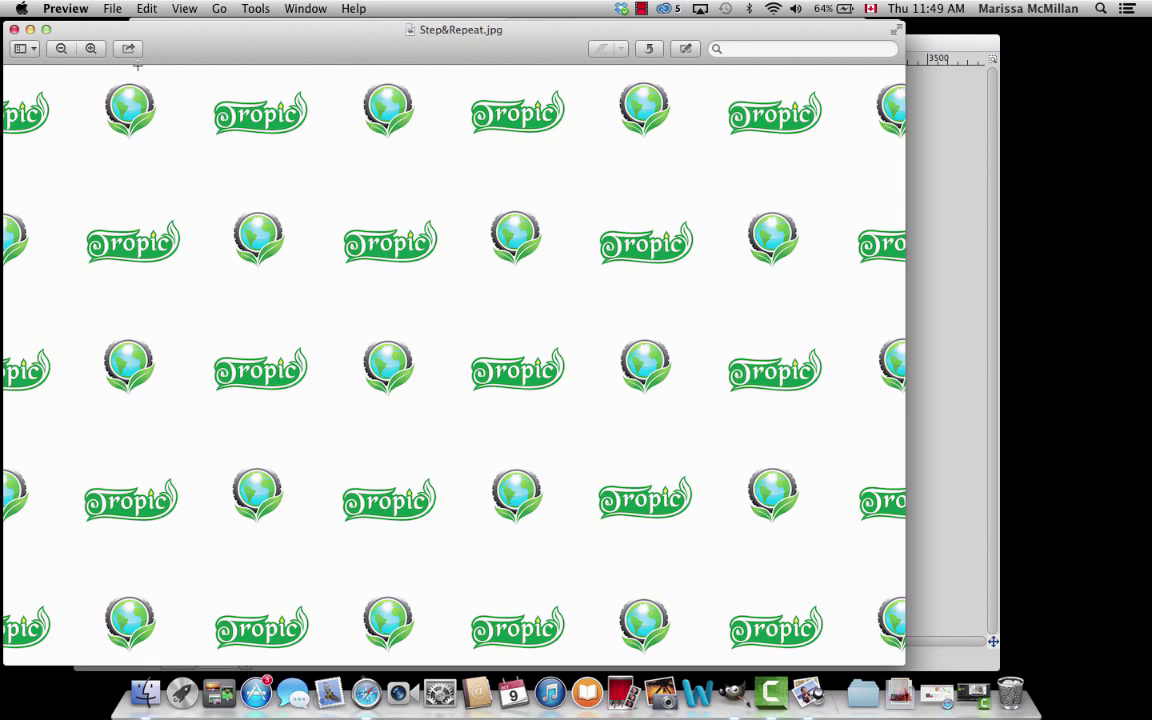
left_click(14, 30)
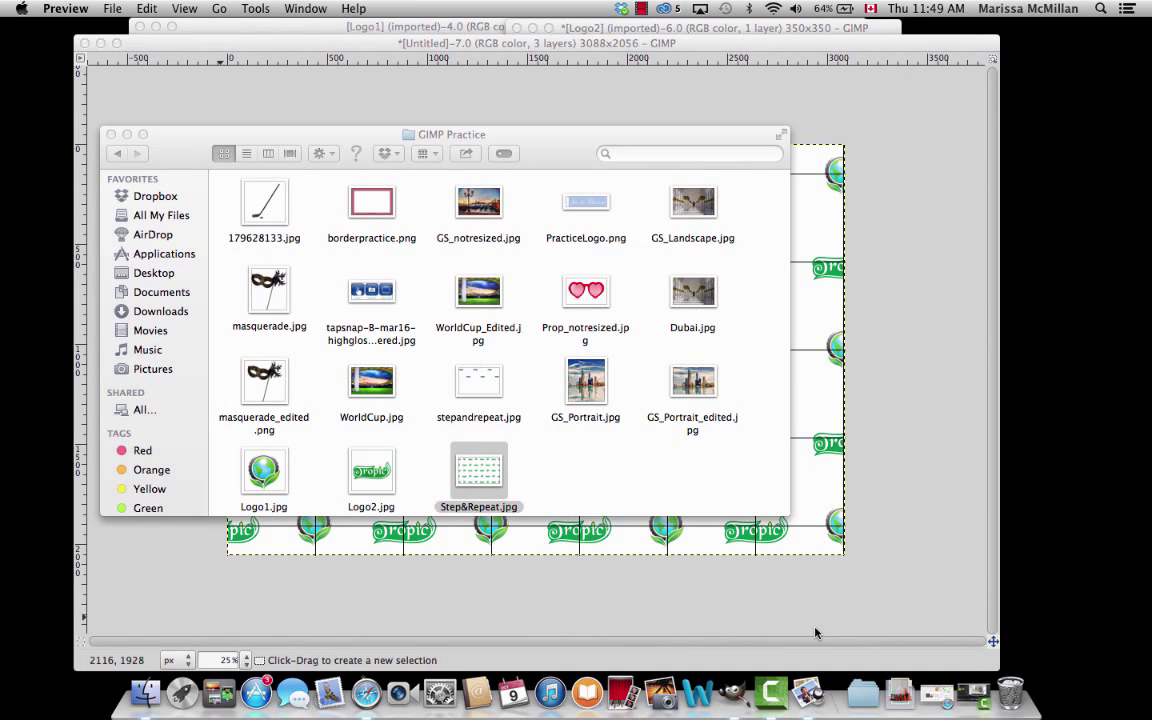
Step: Bring the GIMP window with the logo pattern in front of Finder again
left_click(902, 569)
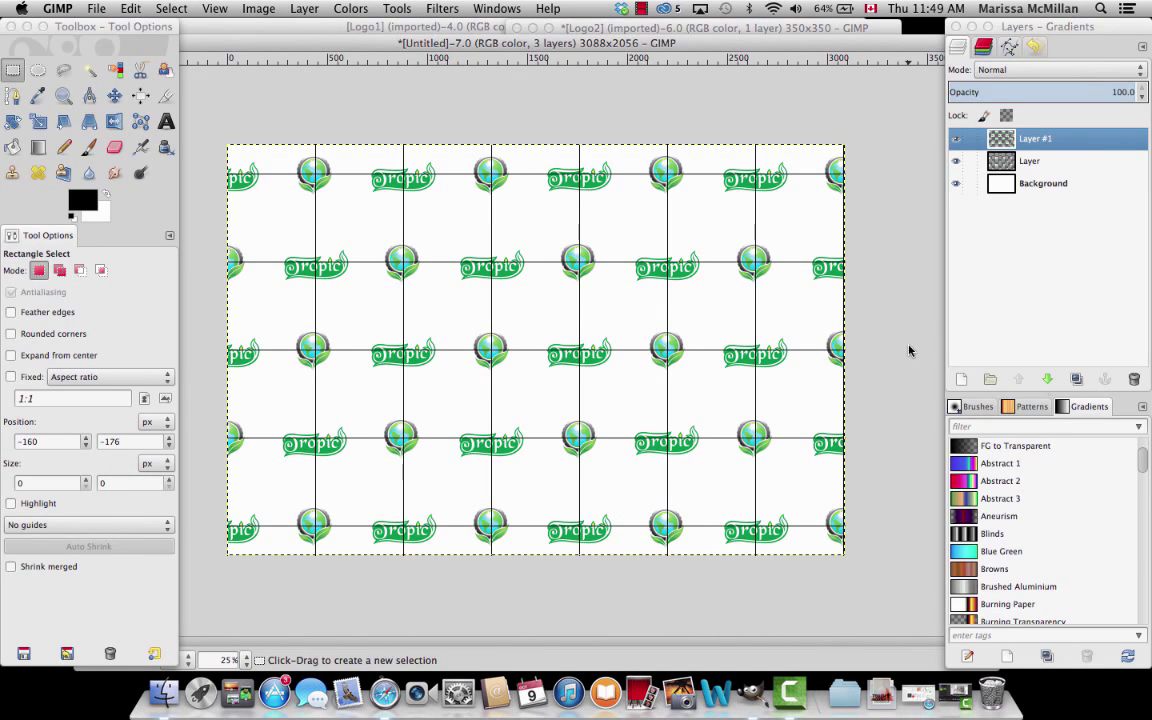